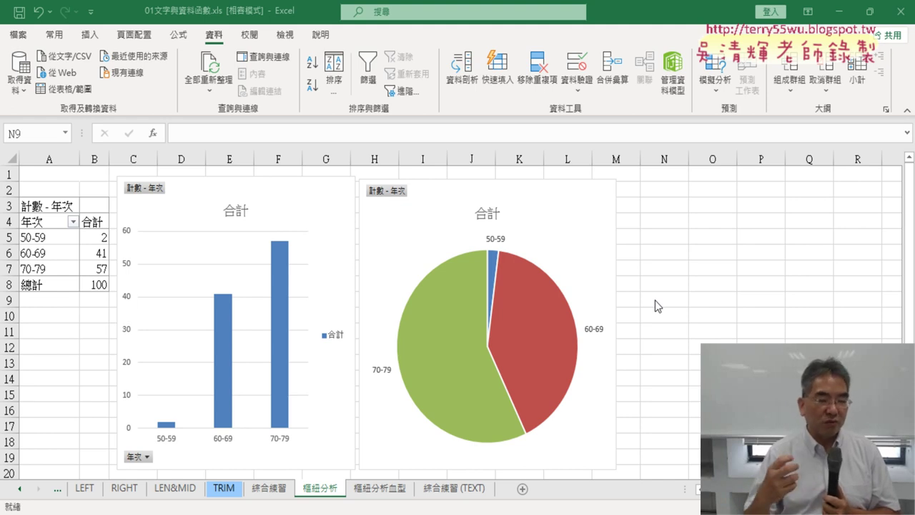
Switch to the 綜合練習 (TEXT) sheet and inspect the E2 phone-number and I2 year formulas
click(654, 300)
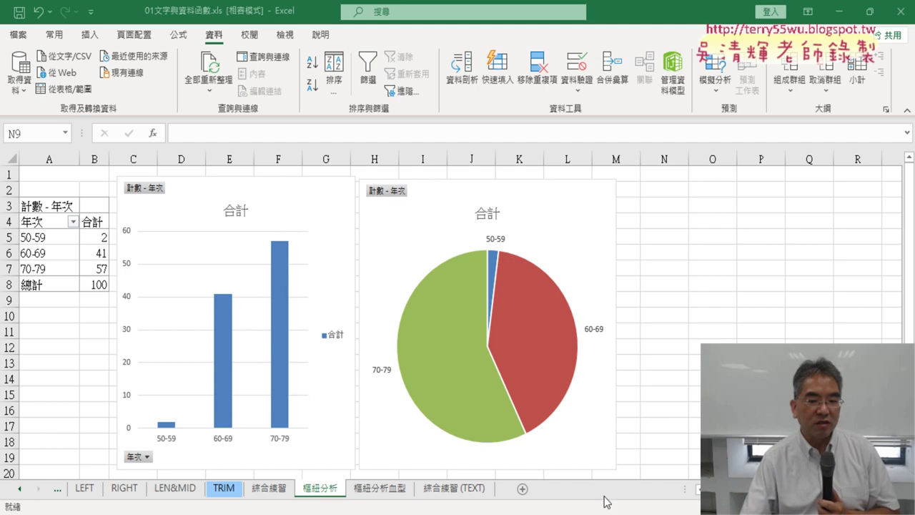
click(447, 489)
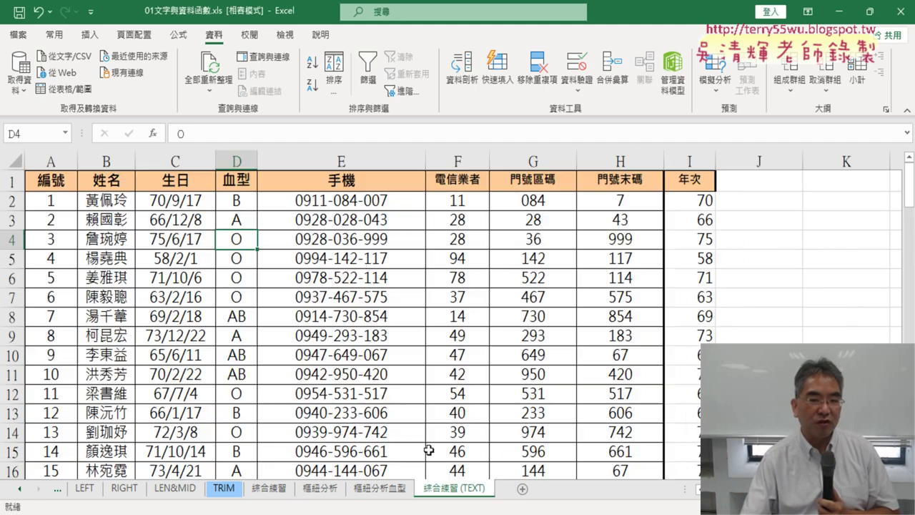
click(354, 203)
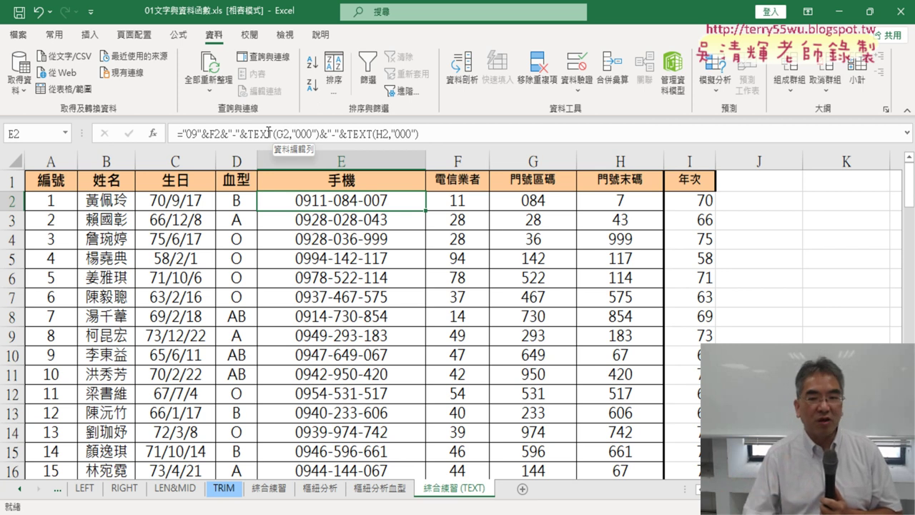
click(342, 160)
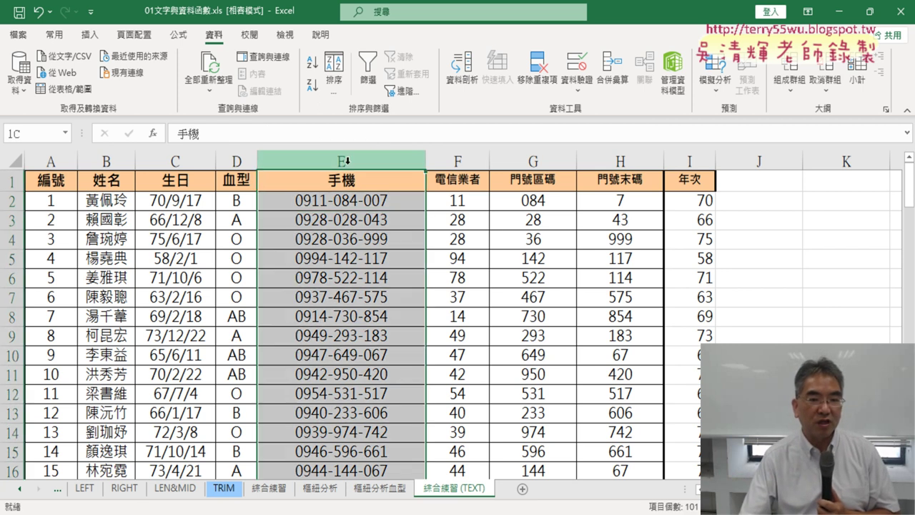
click(703, 200)
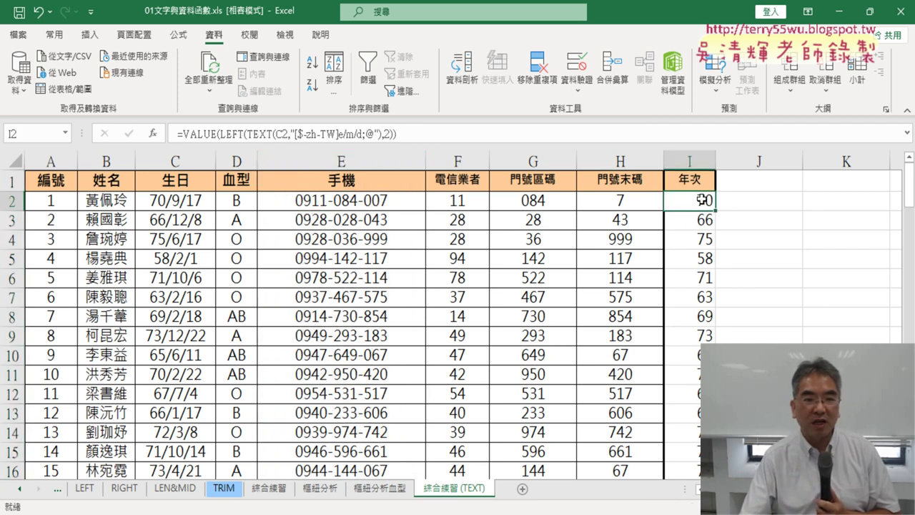
click(236, 160)
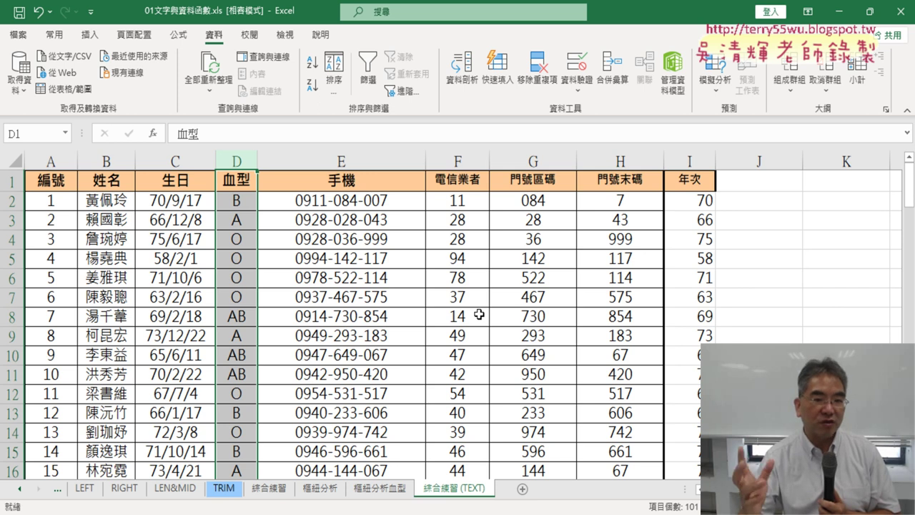
click(435, 300)
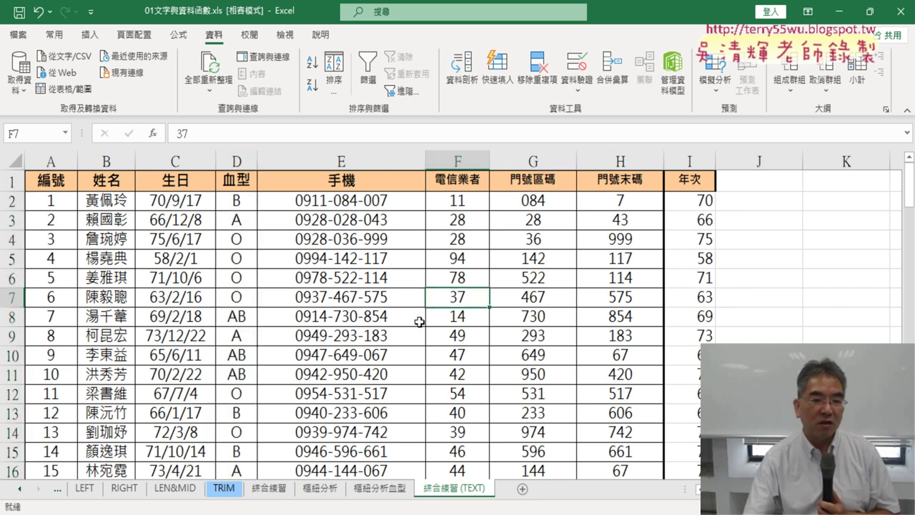
View the 樞紐分析 sheet, then the 樞紐分析血型 sheet with blood-type counts and charts
click(323, 489)
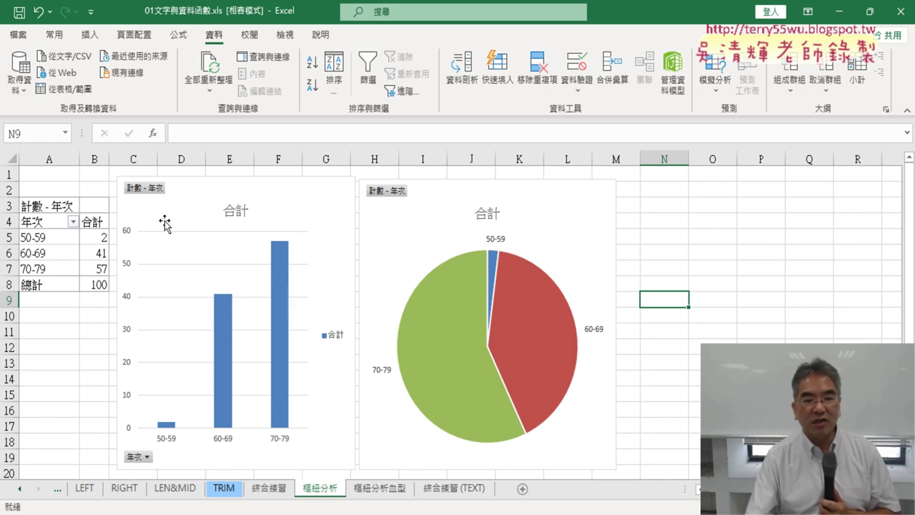
click(385, 489)
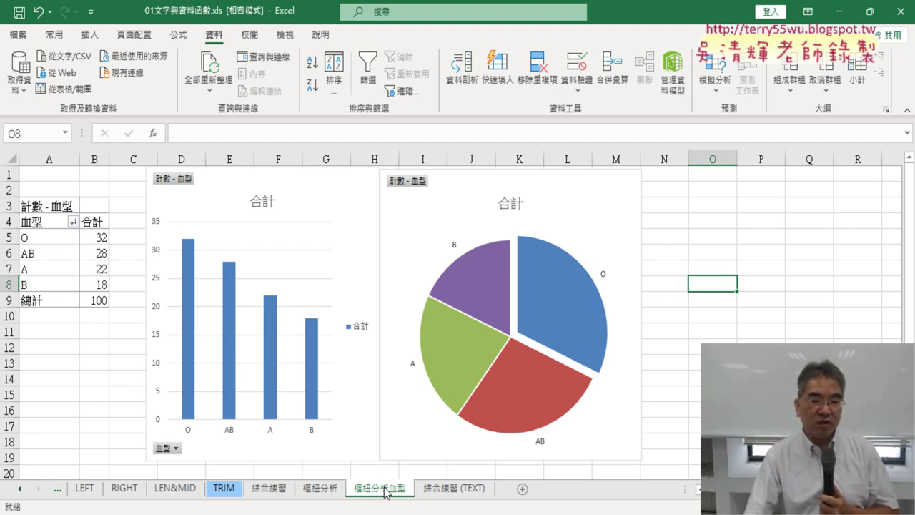
Go back to the 綜合練習 (TEXT) sheet with the mobile numbers and 年次 values
click(450, 489)
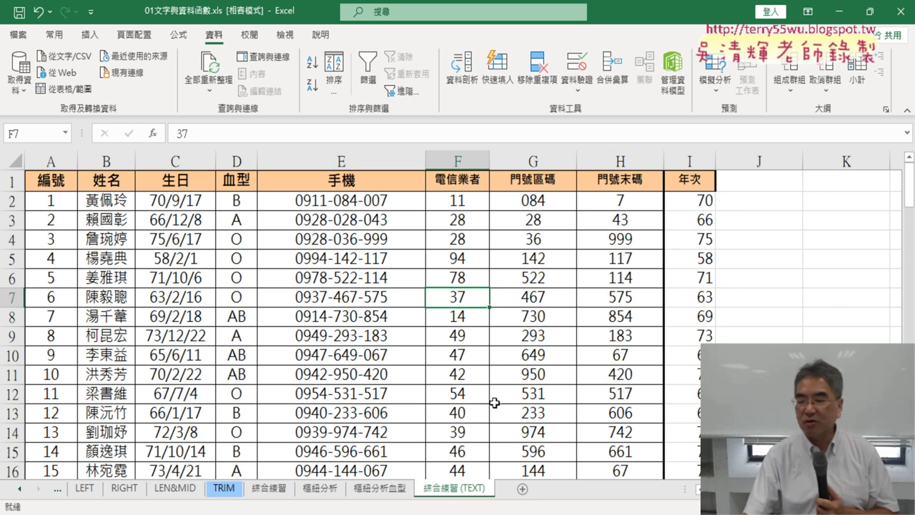
Switch from Excel to the Chrome window showing the 01_文字與資料函數程式碼 Google Doc
mouse_move(577, 511)
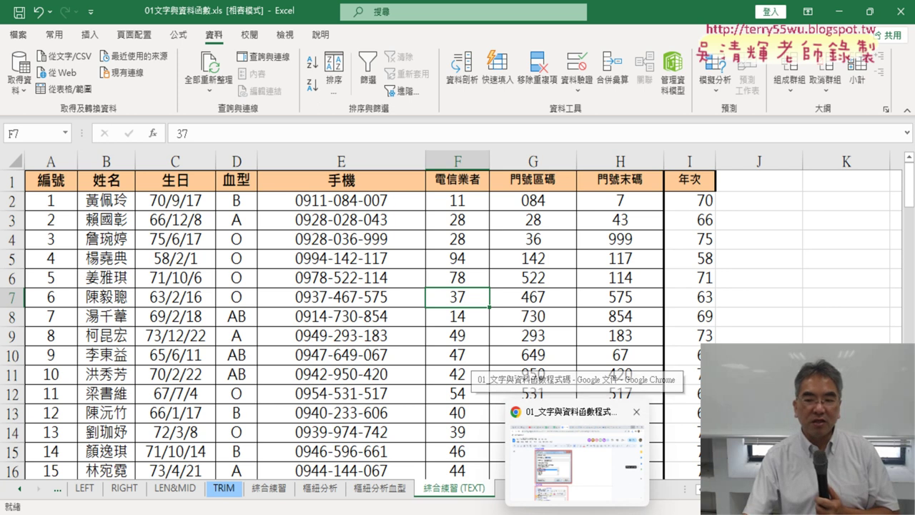
click(758, 374)
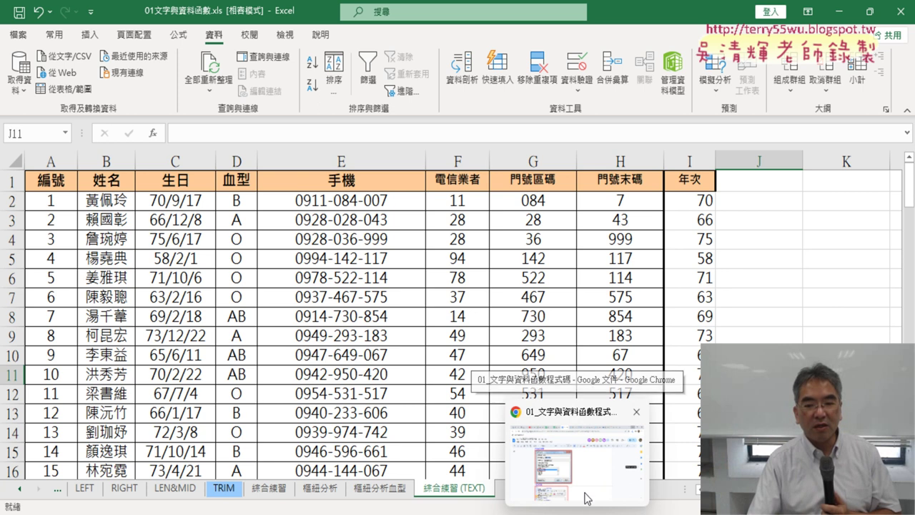
click(583, 483)
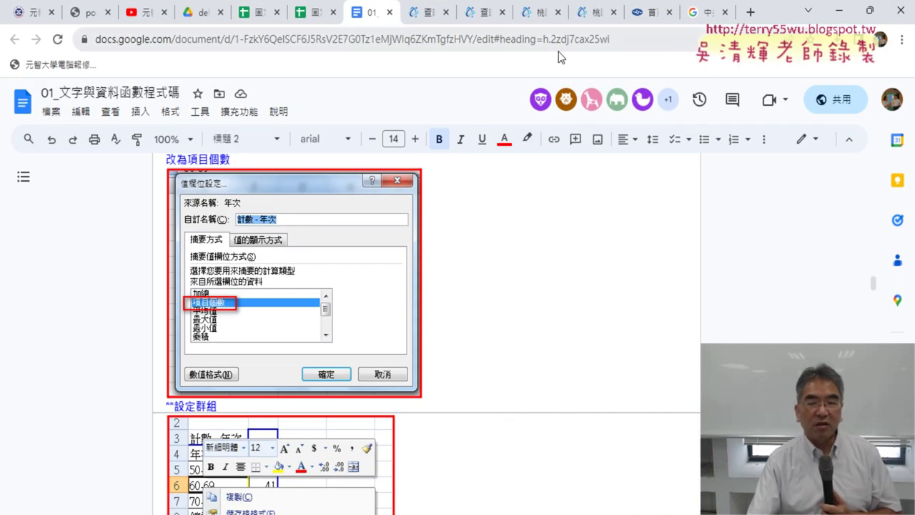
In a new Chrome tab, search Google for 開放資料
click(750, 13)
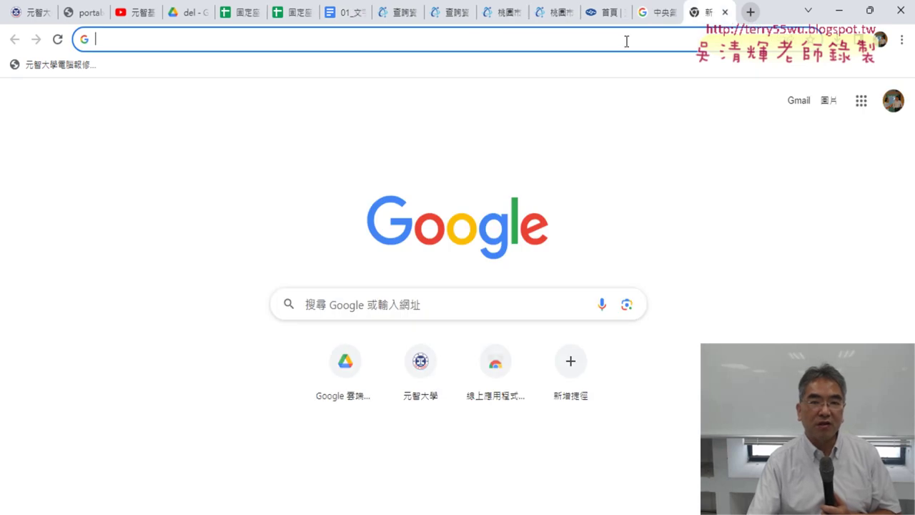
text(k)
key(BackSpace)
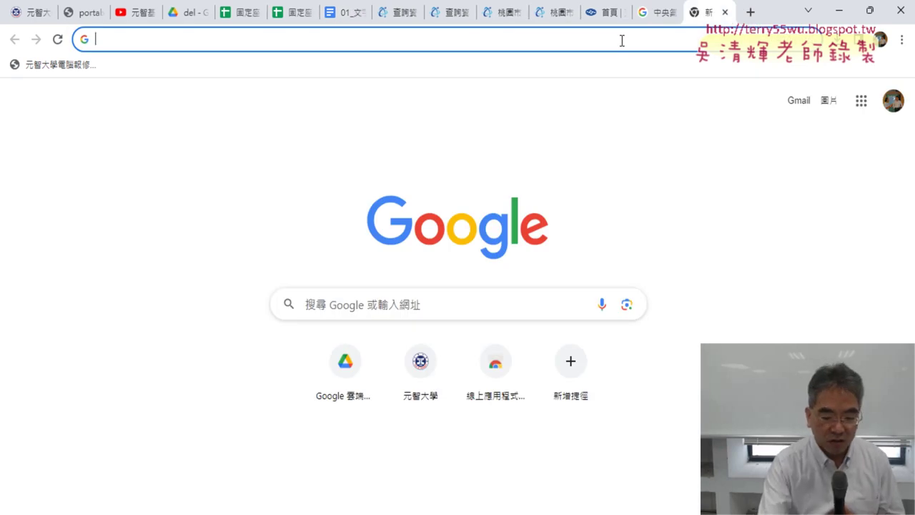
text(大坑)
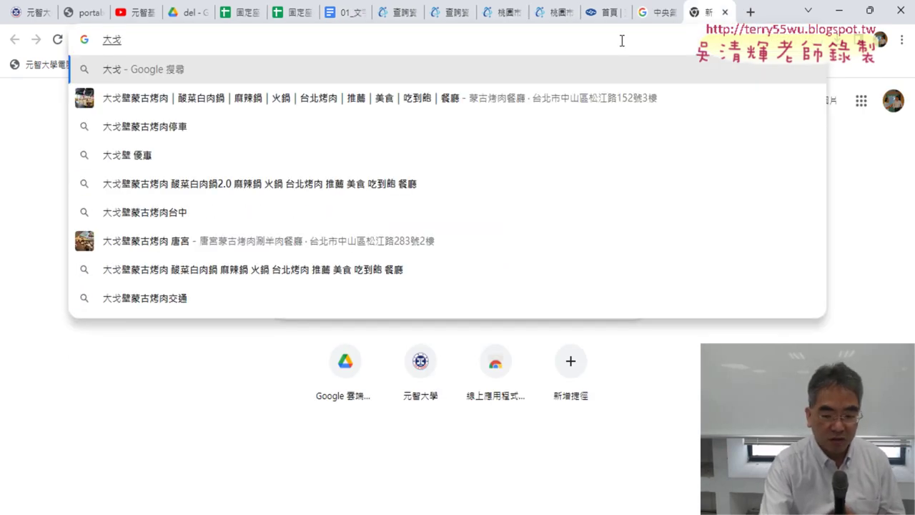
key(BackSpace)
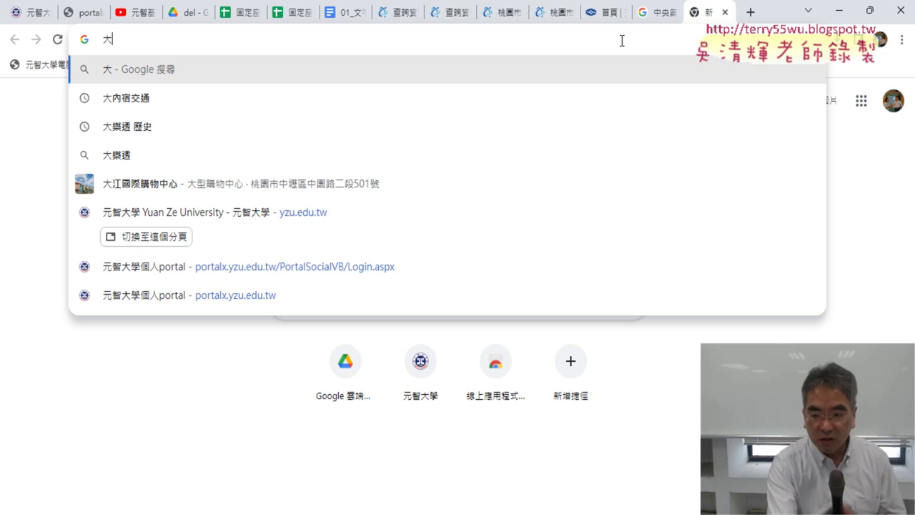
text(樂)
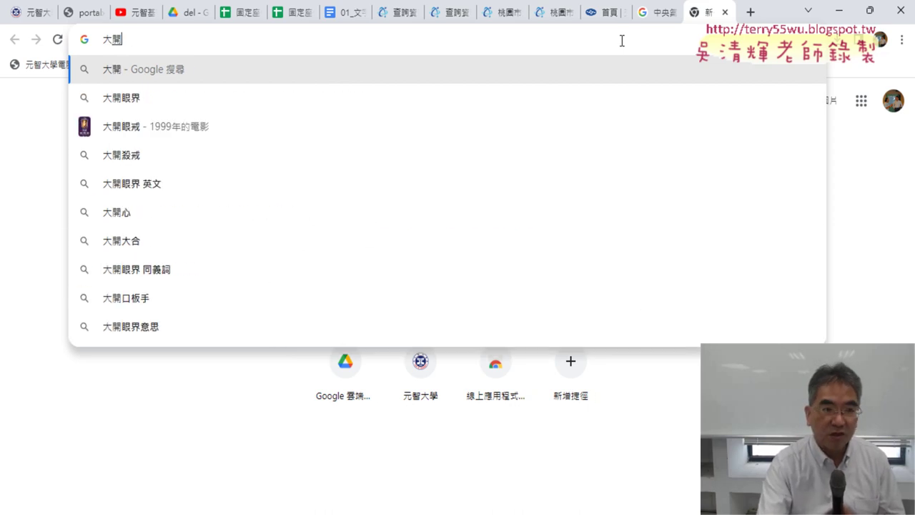
key(BackSpace)
key(BackSpace)
text(開)
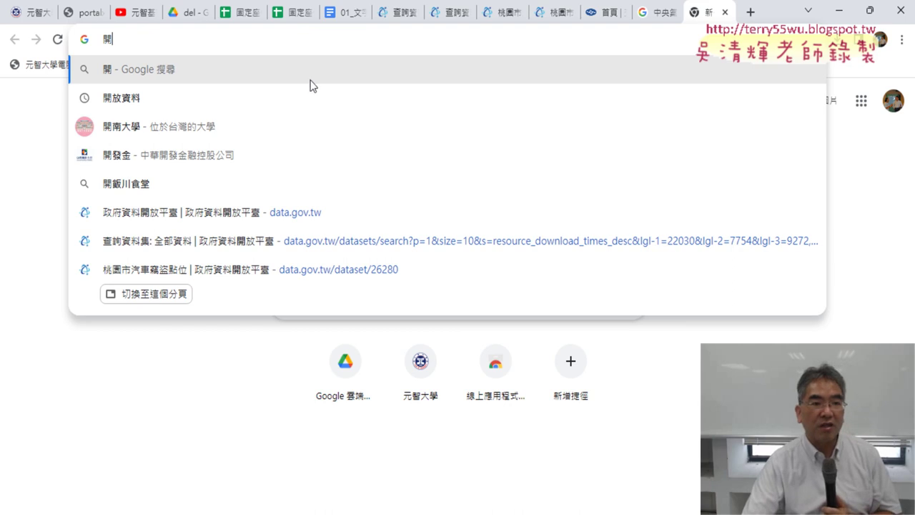
click(208, 96)
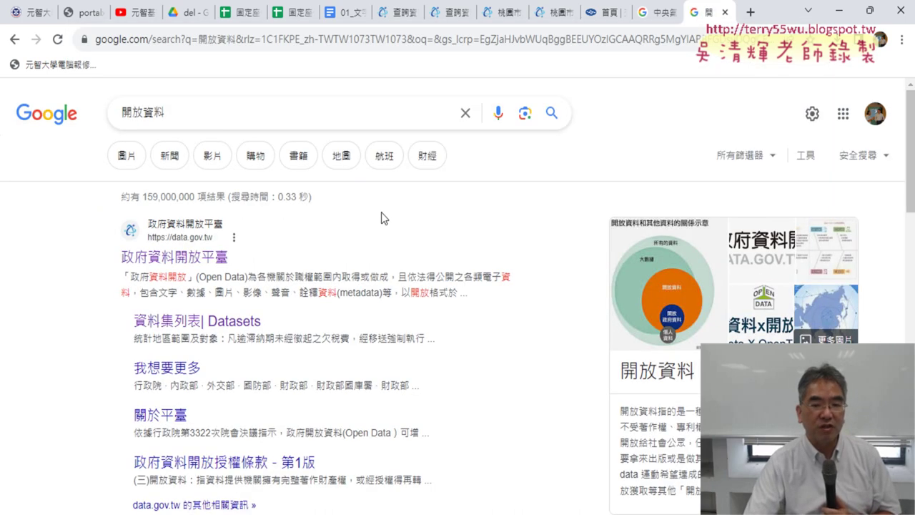
Open the 政府資料開放平臺 site at data.gov.tw from the search results
scroll(380, 217, down, 1)
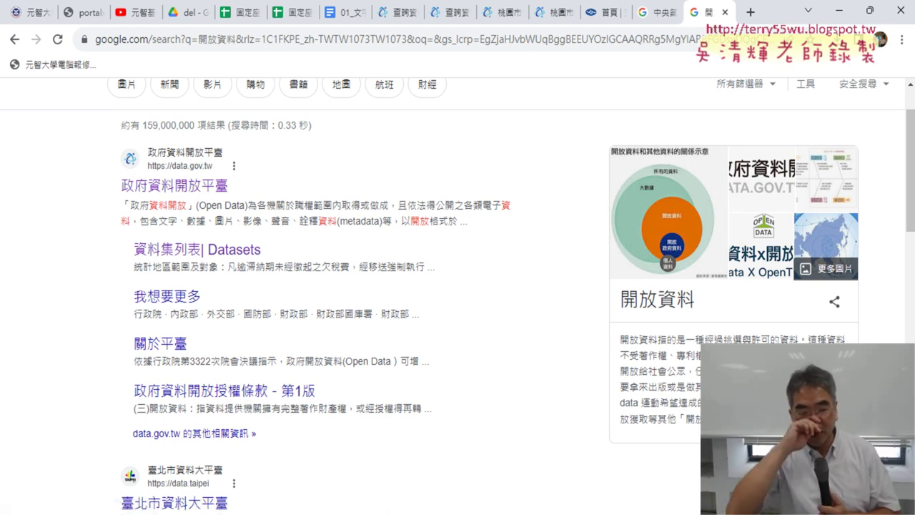
click(202, 188)
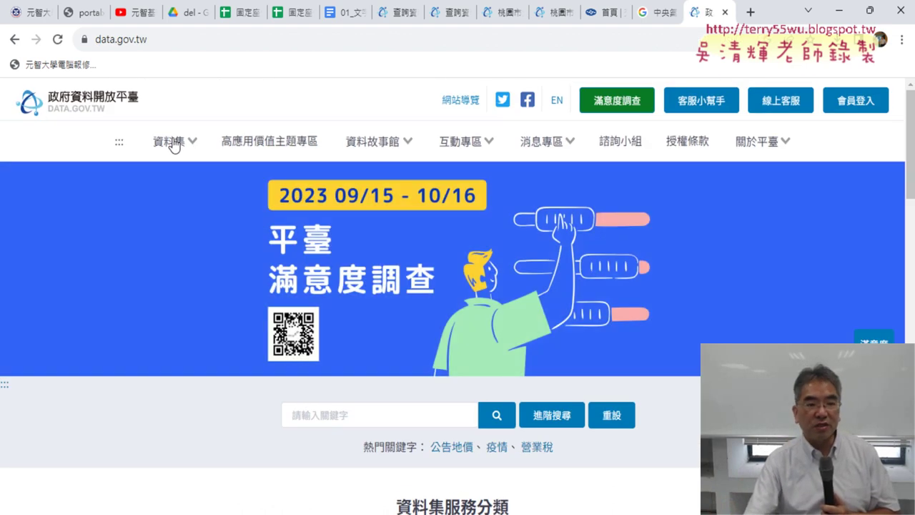
Open the full data.gov.tw dataset list and scroll through its filter sidebar
click(171, 143)
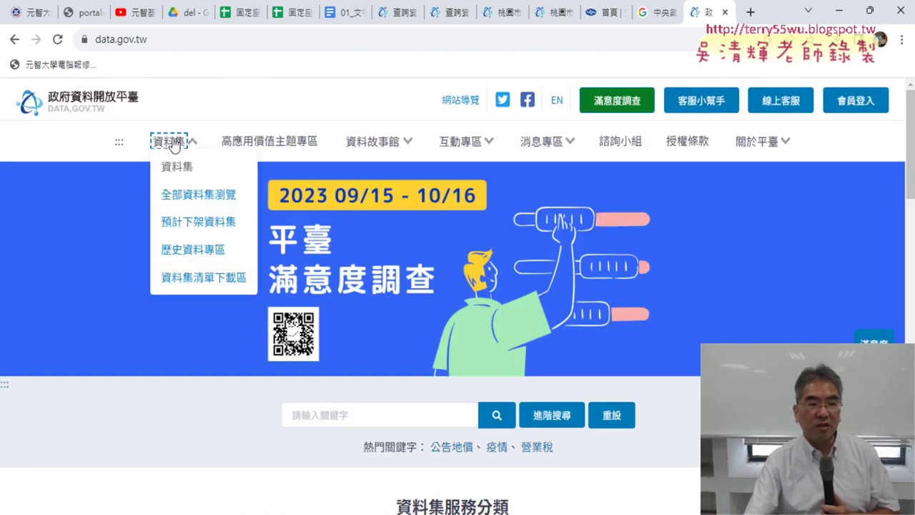
click(185, 196)
scroll(82, 248, down, 1)
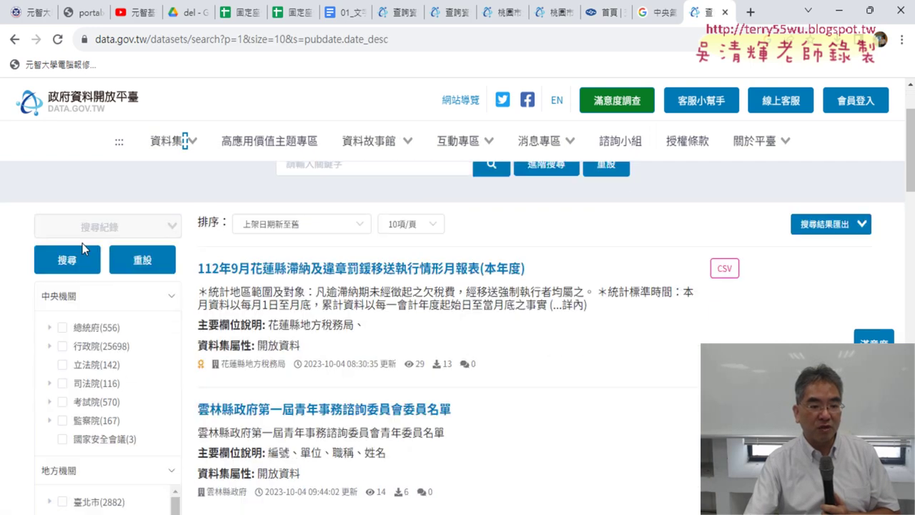
scroll(82, 247, down, 1)
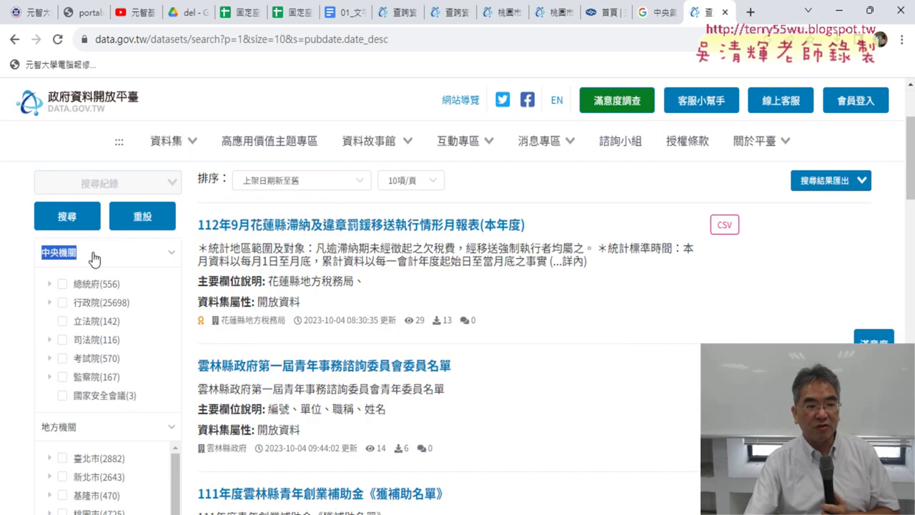
drag(28, 255, 100, 254)
scroll(122, 245, down, 2)
scroll(121, 245, up, 1)
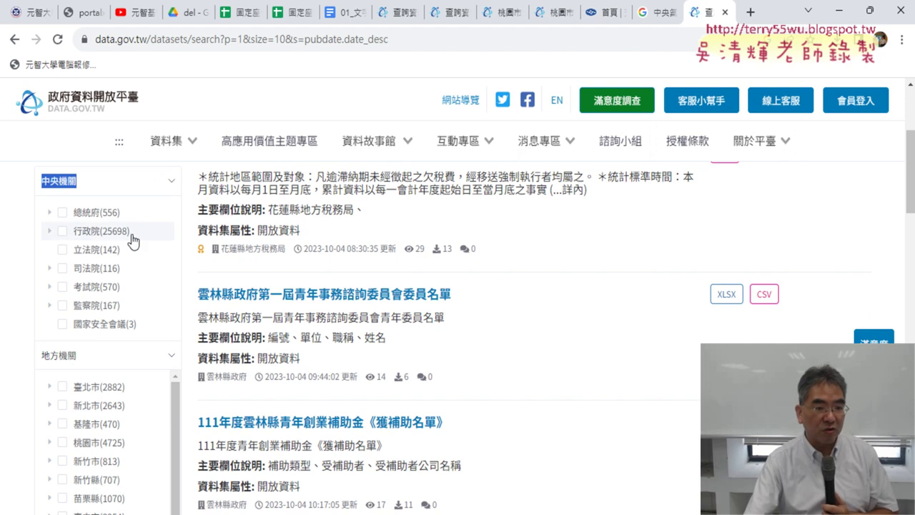
scroll(143, 286, down, 2)
scroll(135, 264, down, 1)
scroll(125, 245, up, 1)
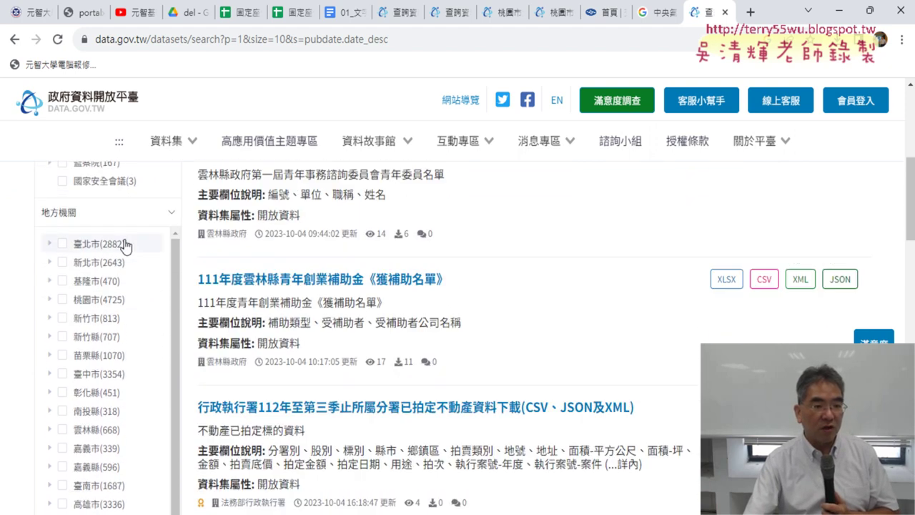
Expand and collapse the 桃園市 agency group under 地方機關
drag(24, 213, 87, 217)
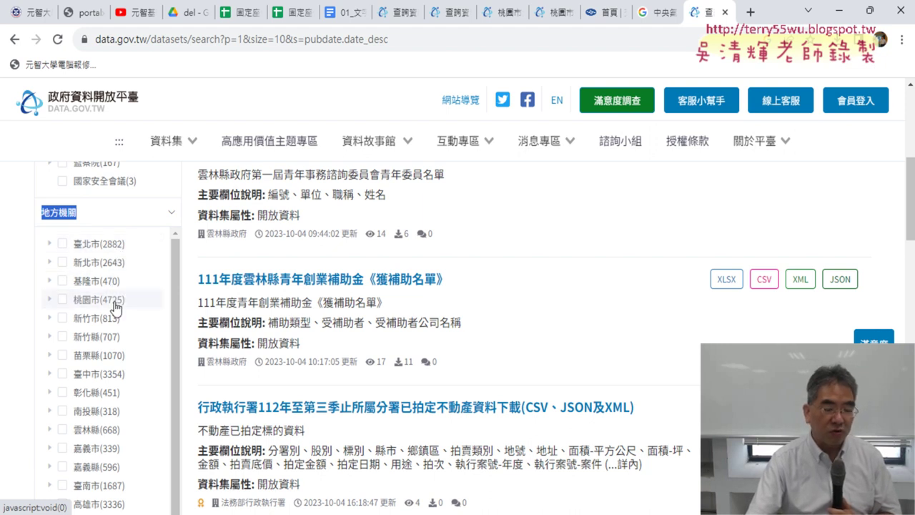
click(52, 305)
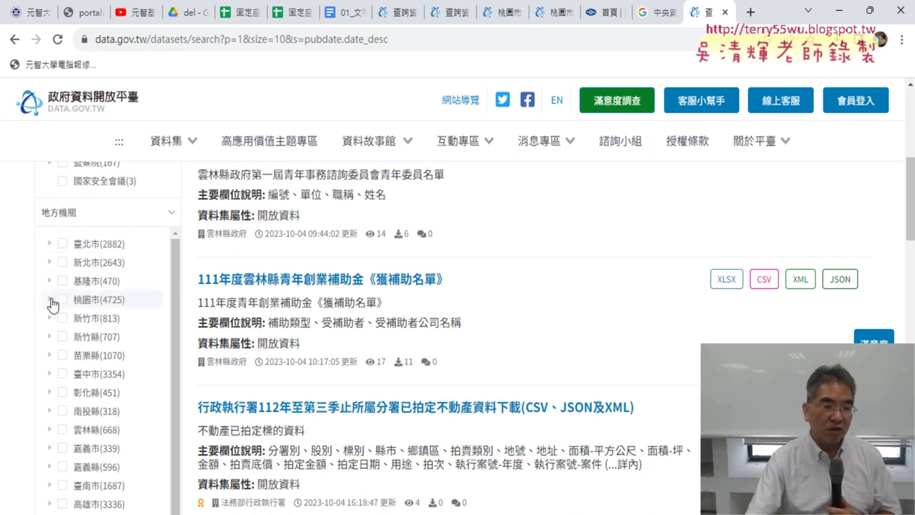
click(52, 303)
click(62, 318)
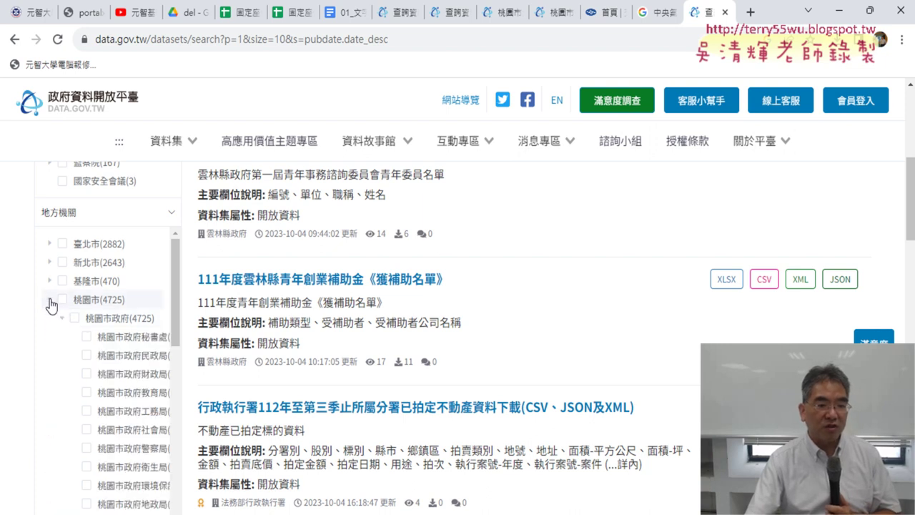
click(50, 301)
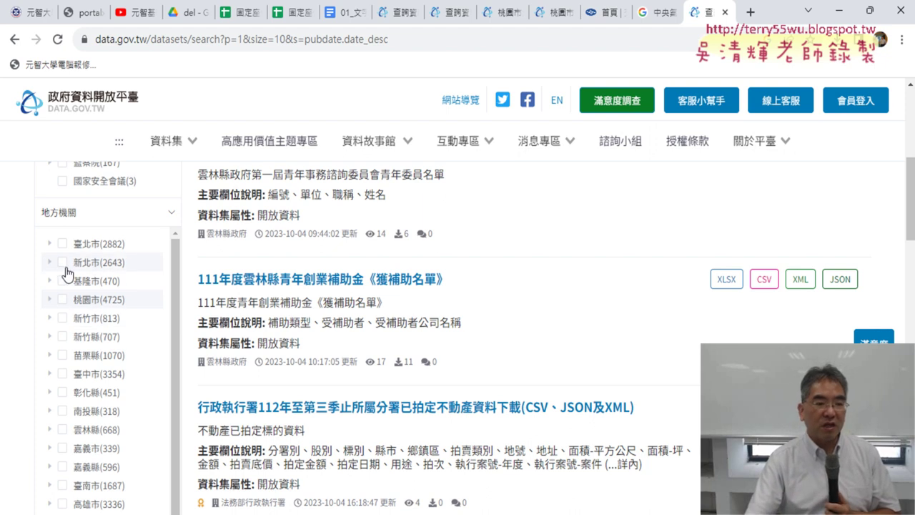
Filter the dataset list to CSV format under 檔案格式
scroll(11, 313, down, 3)
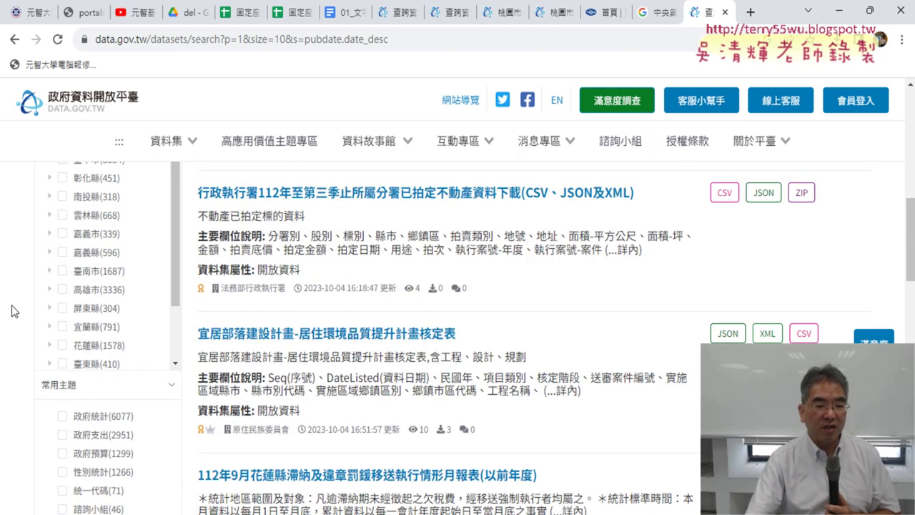
scroll(11, 311, down, 3)
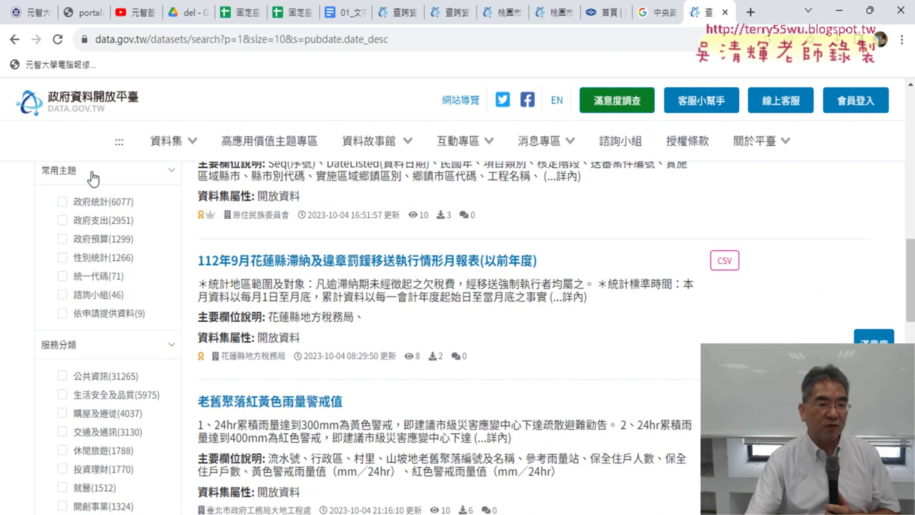
scroll(64, 350, down, 2)
scroll(68, 351, down, 3)
scroll(73, 333, down, 2)
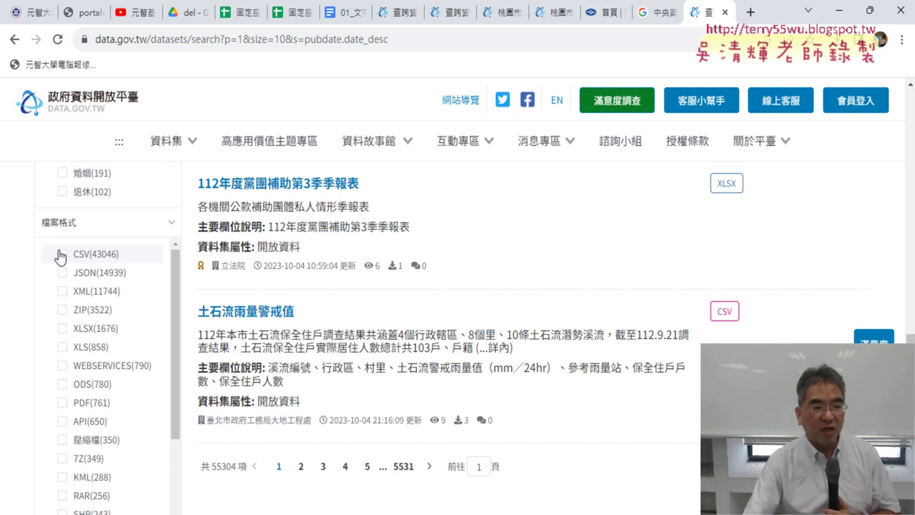
drag(66, 254, 143, 255)
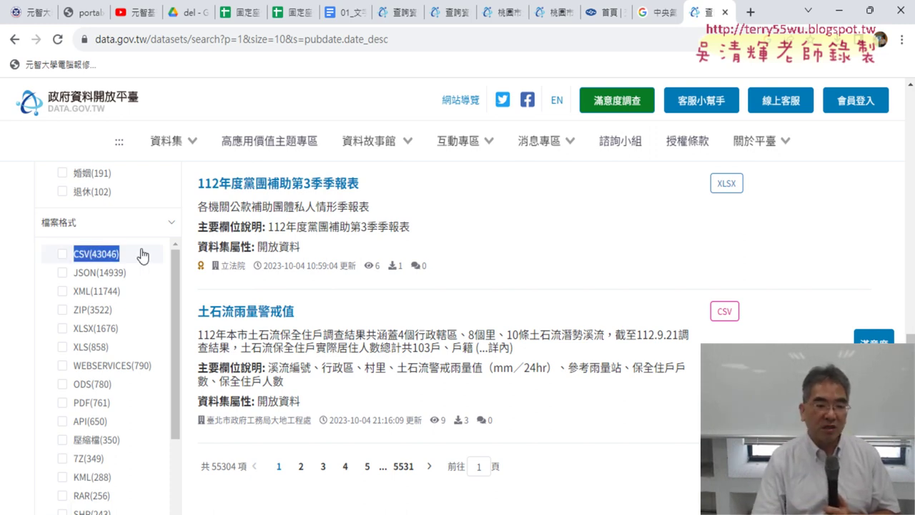
click(142, 255)
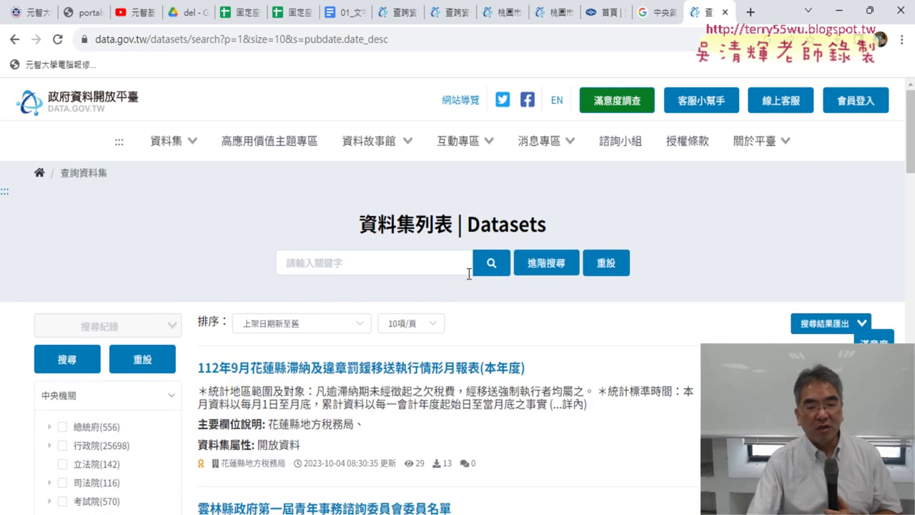
Search the datasets for 竊盜 and scroll through the results
click(395, 264)
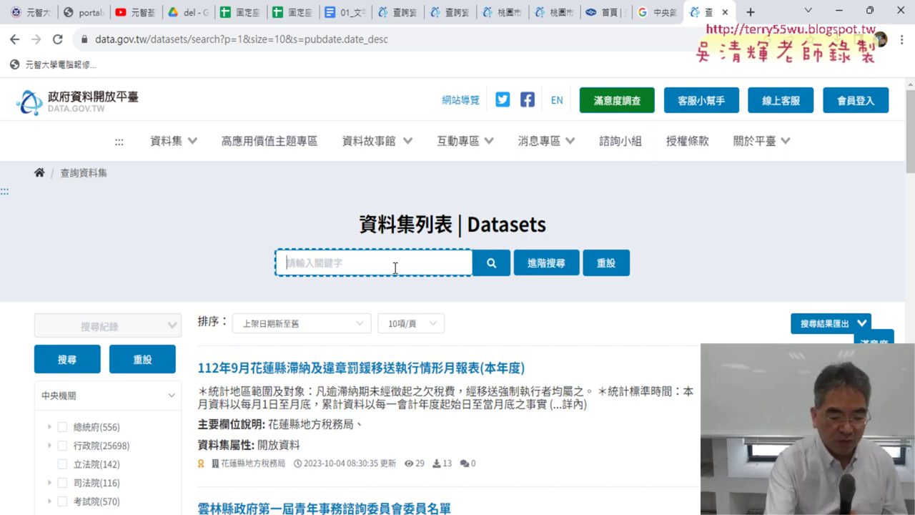
text(ㄑㄧㄝ)
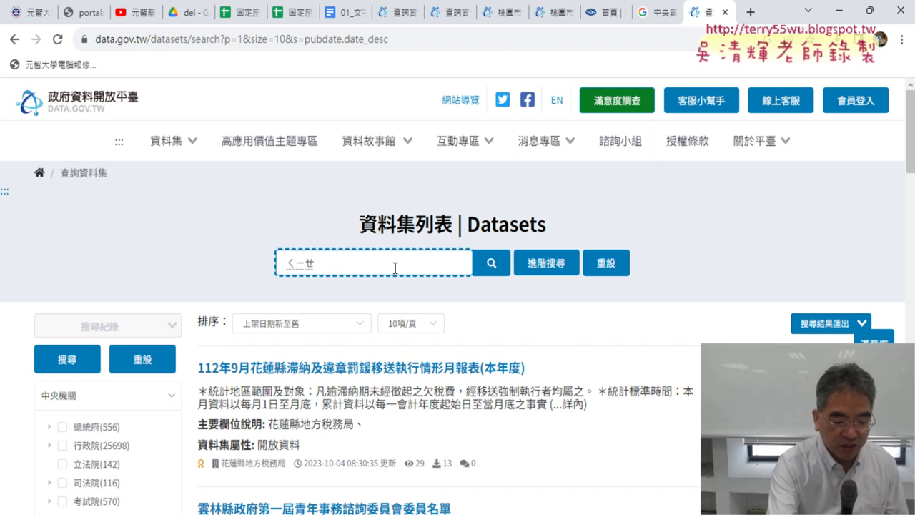
text(竊盜)
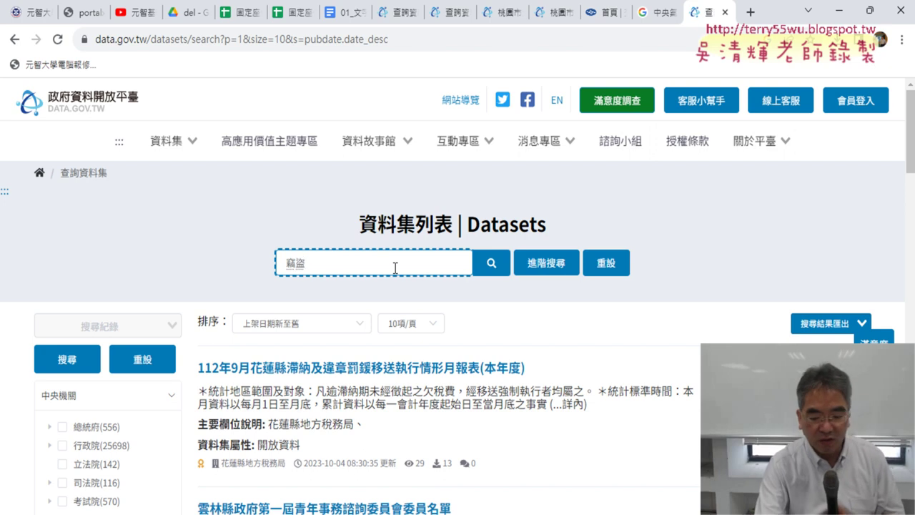
key(Return)
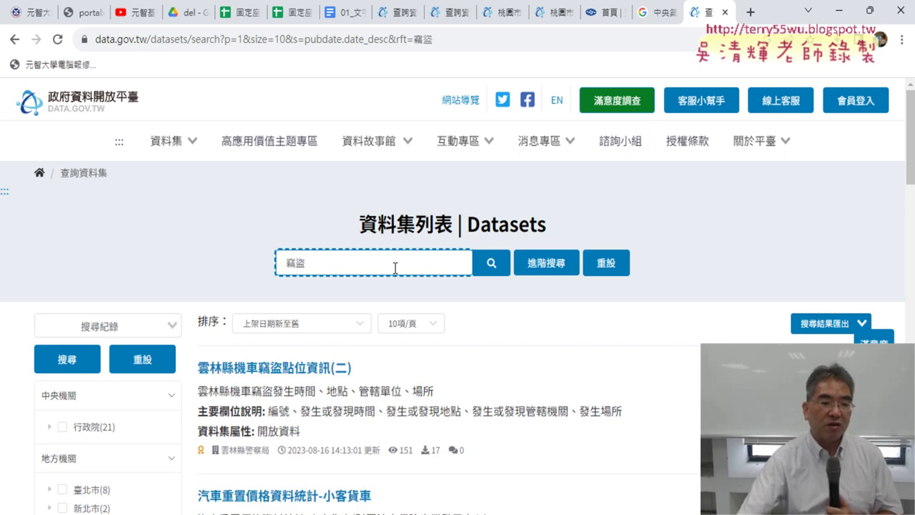
drag(319, 264, 287, 263)
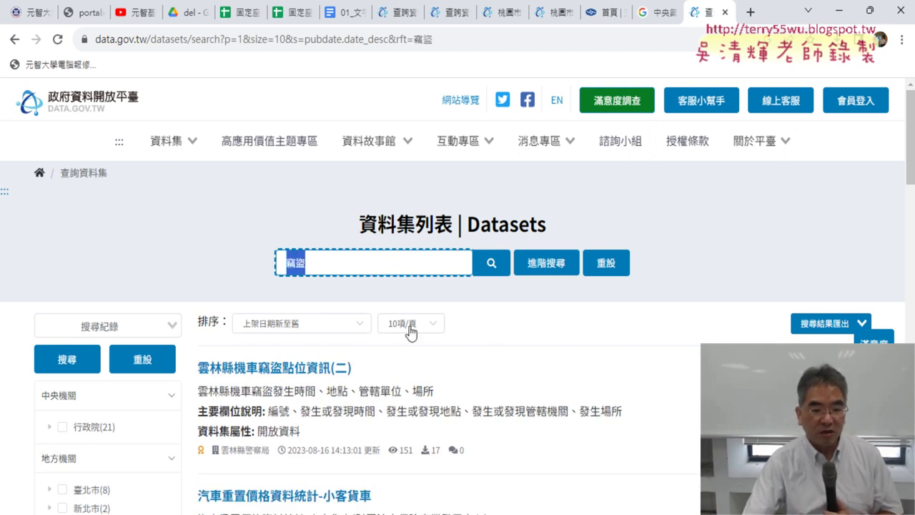
scroll(586, 344, down, 2)
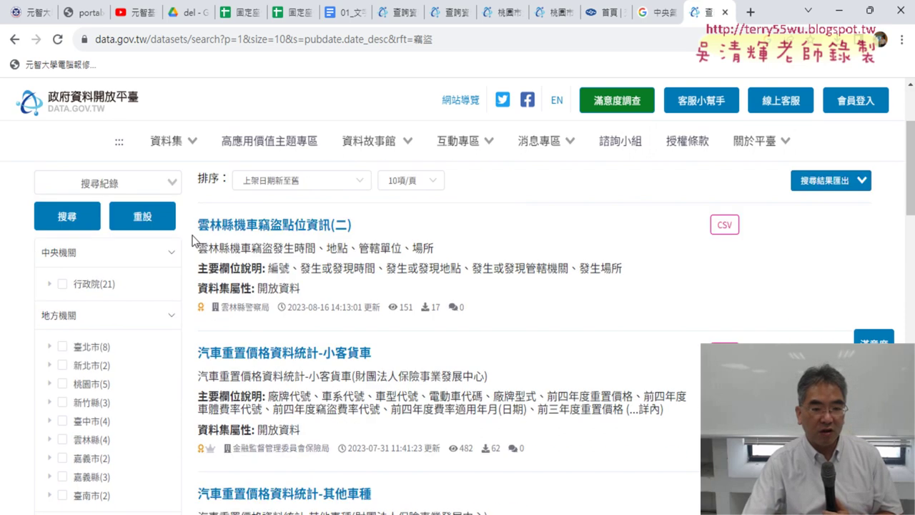
scroll(496, 318, down, 2)
scroll(496, 318, down, 2)
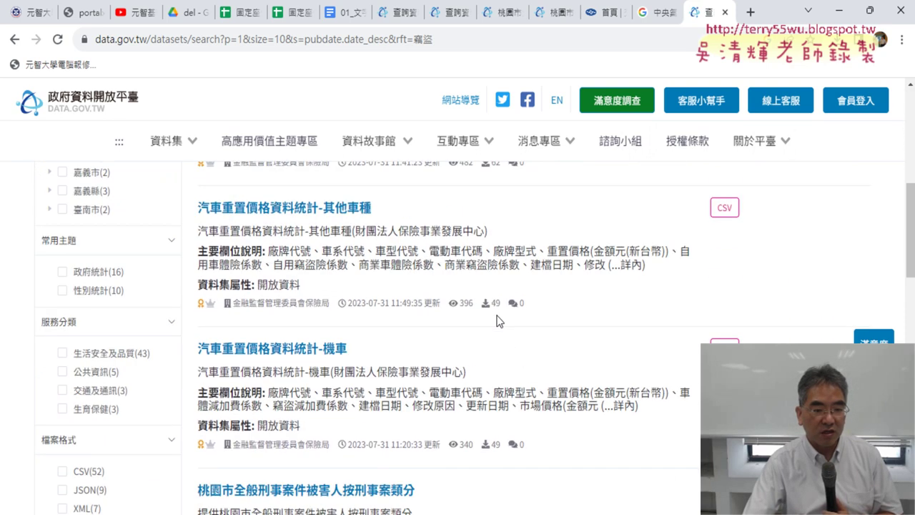
scroll(498, 315, down, 3)
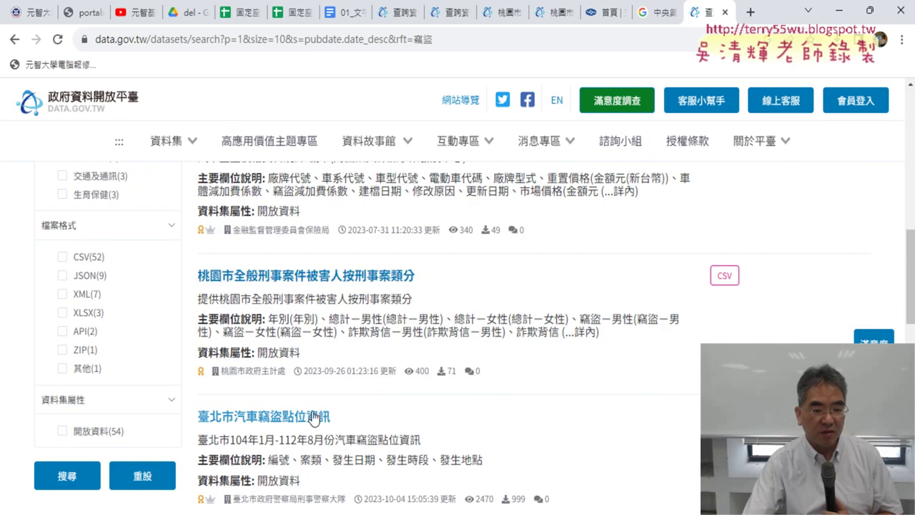
scroll(314, 418, up, 10)
Change the search keyword to 住宅竊盜
key(Home)
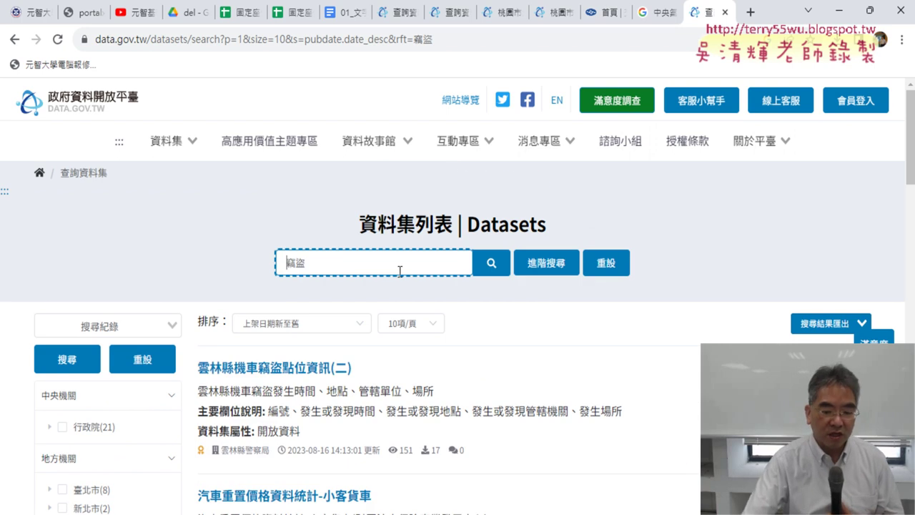
text(ㄓㄨ4)
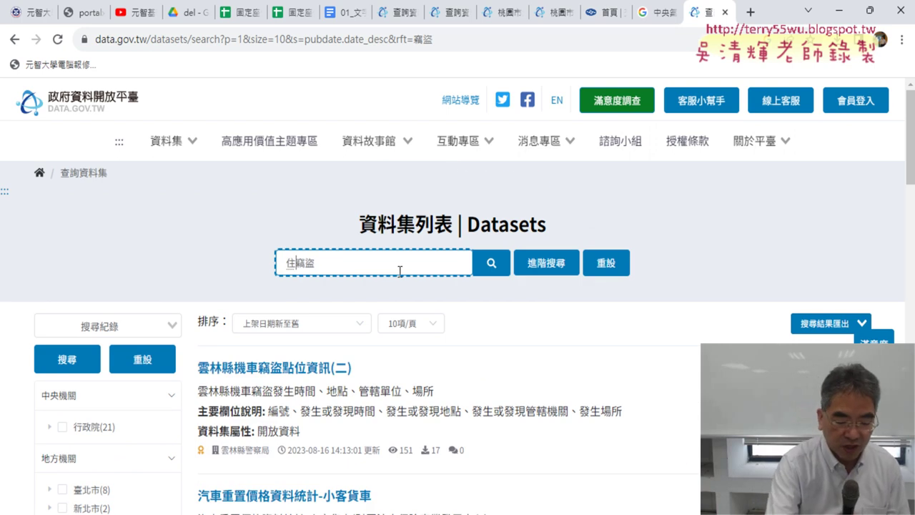
text(ㄓㄞ6)
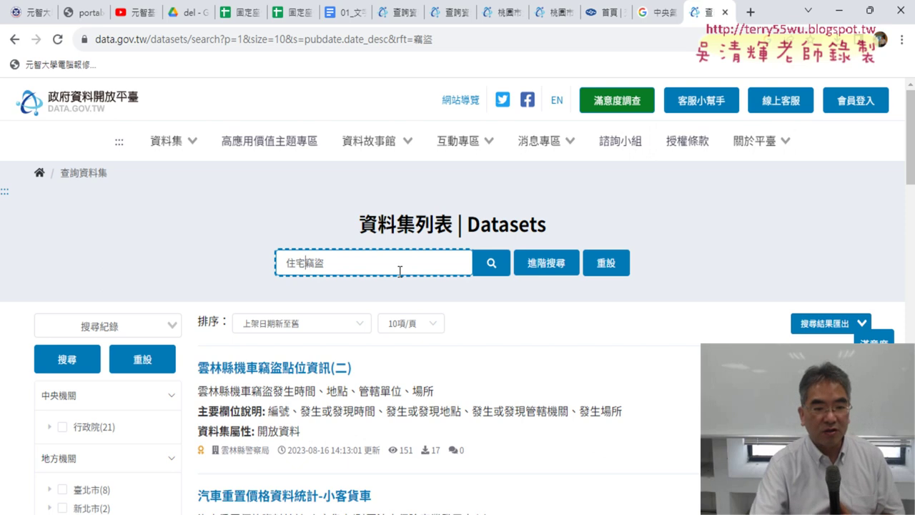
drag(361, 269, 279, 263)
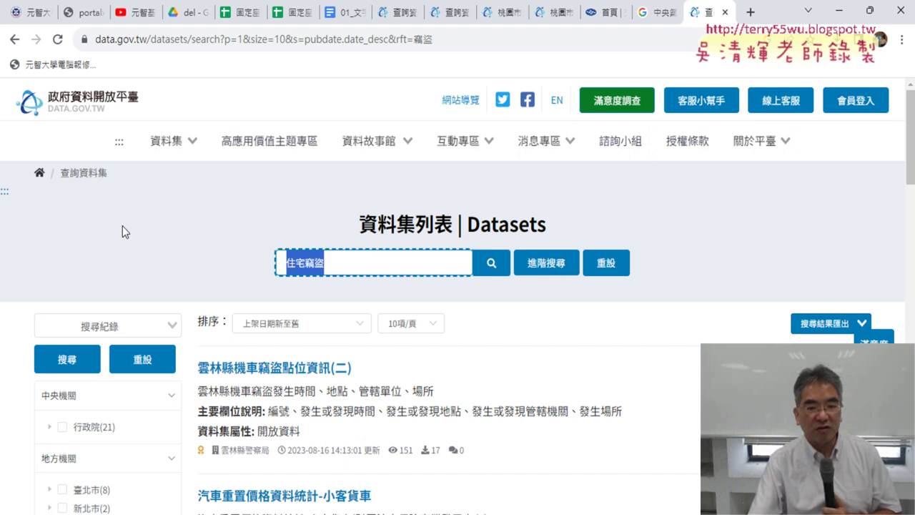
Run the 住宅竊盜 search and locate the 臺北市住宅竊盜點位資訊 CSV dataset
click(497, 264)
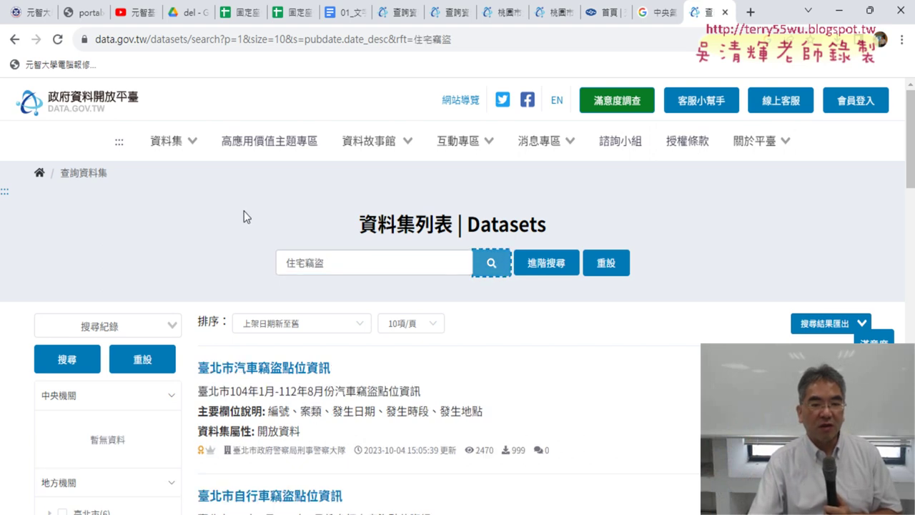
scroll(143, 208, down, 1)
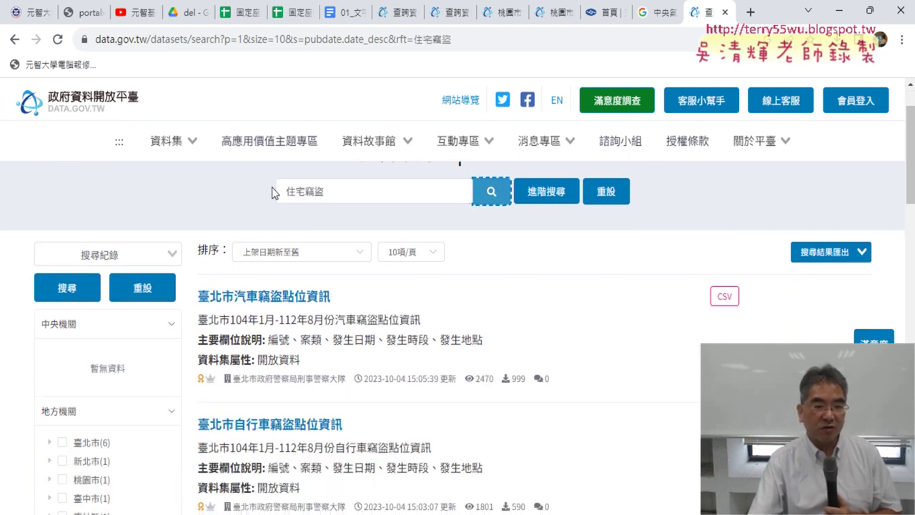
drag(283, 190, 344, 189)
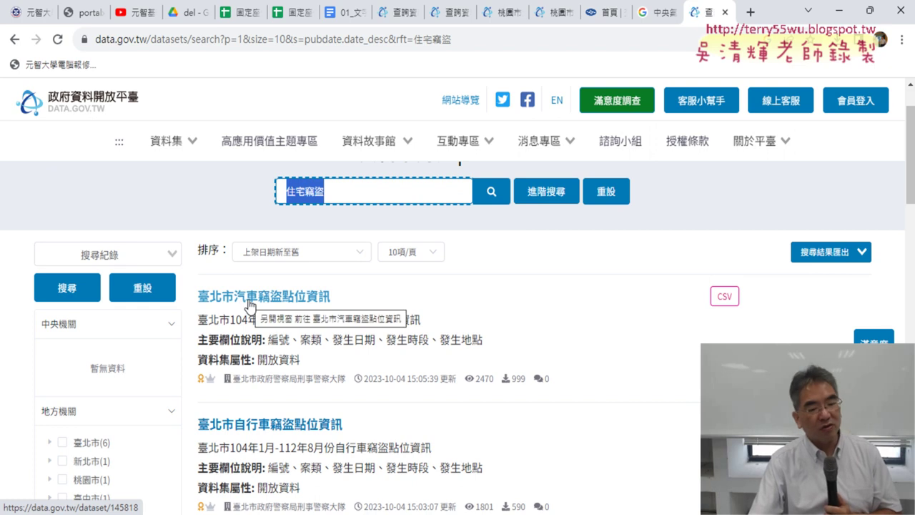
scroll(249, 305, down, 1)
scroll(215, 329, down, 2)
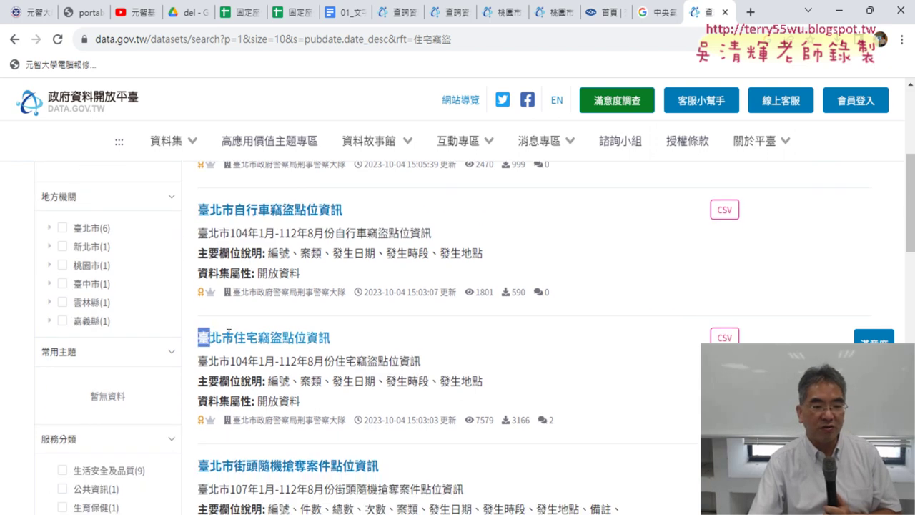
drag(199, 340, 333, 341)
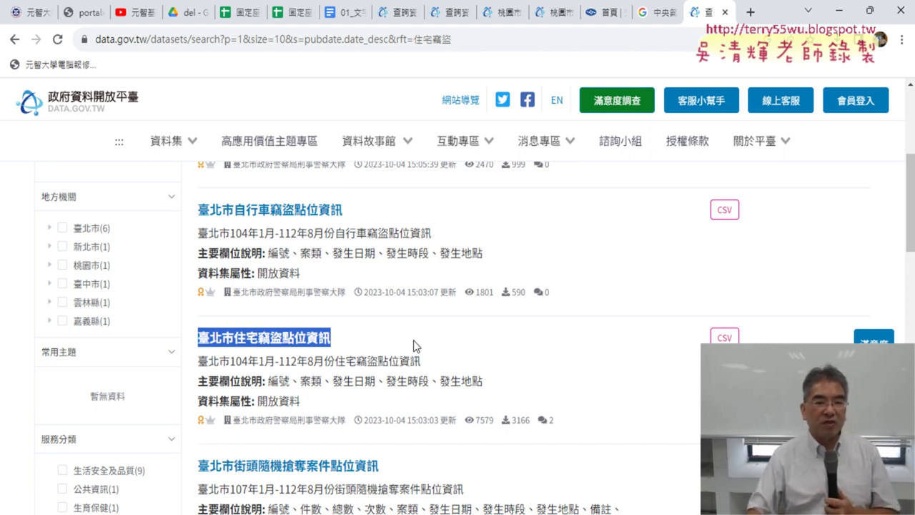
click(277, 342)
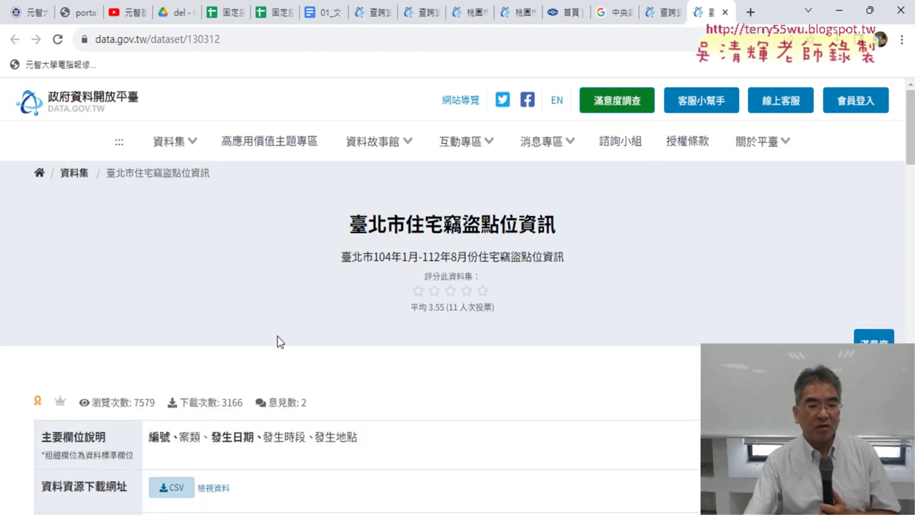
scroll(650, 243, down, 3)
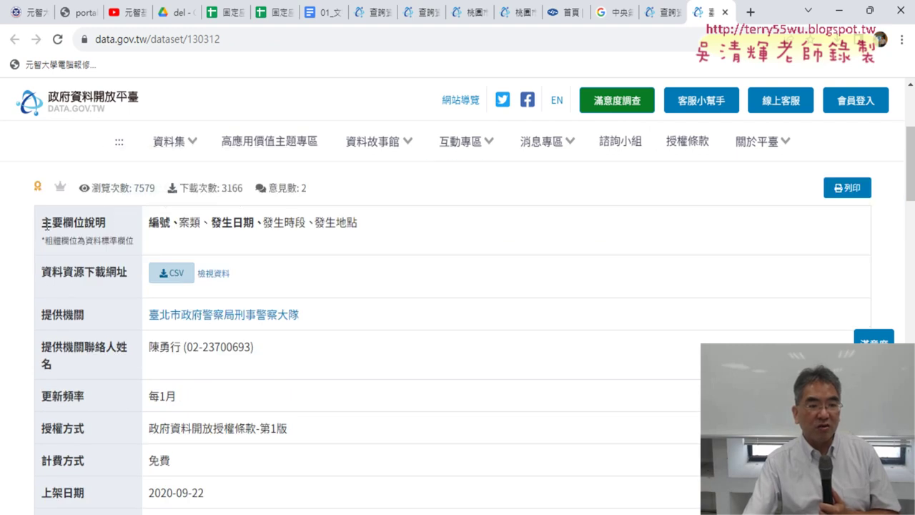
drag(148, 227, 358, 229)
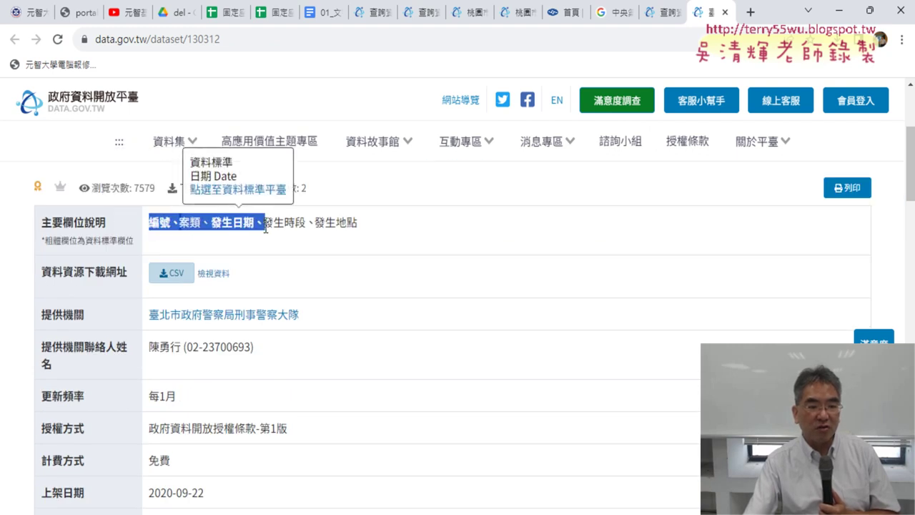
mouse_move(151, 222)
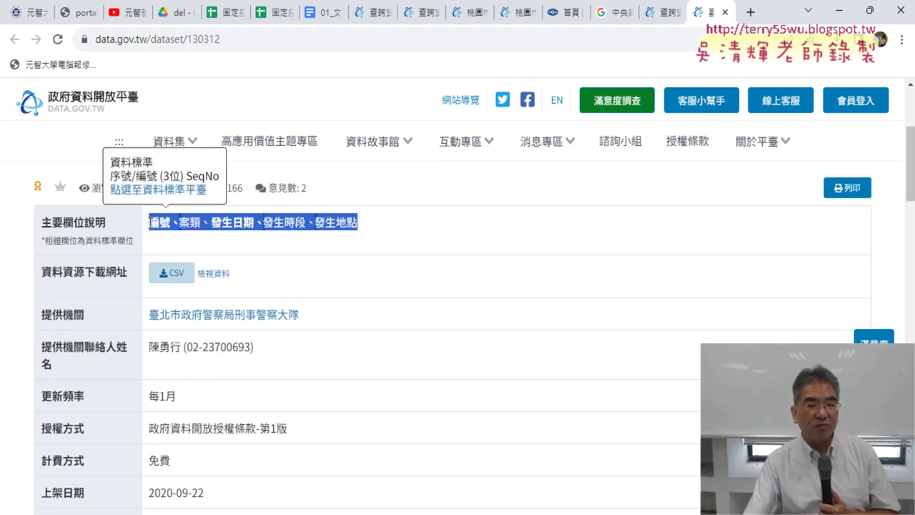
click(226, 226)
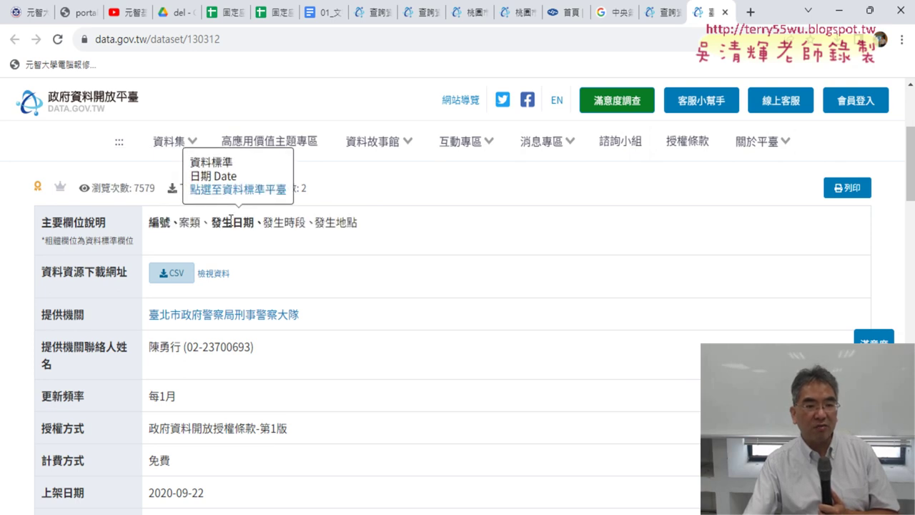
drag(262, 223, 303, 229)
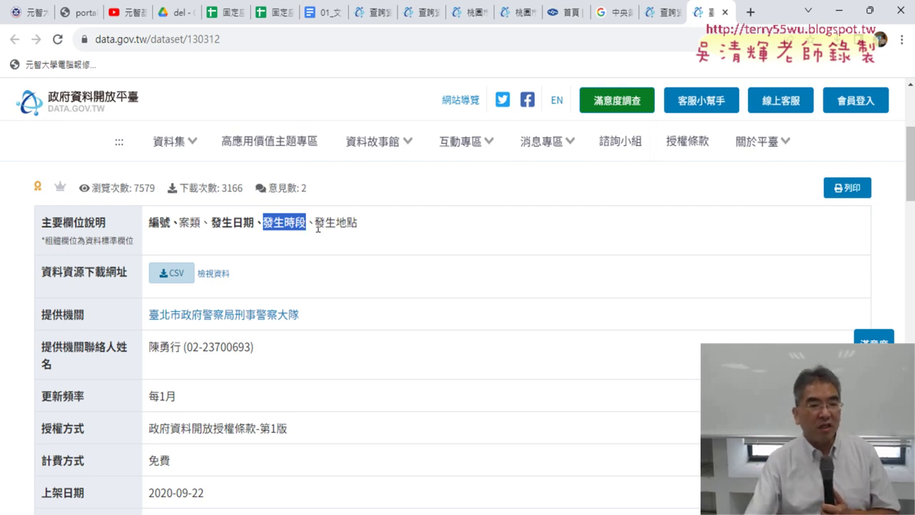
drag(317, 227, 358, 228)
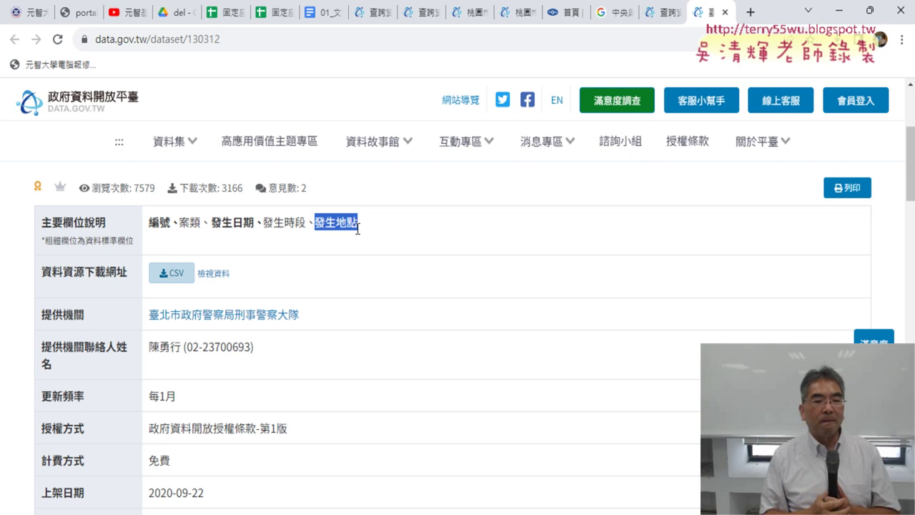
drag(299, 319, 179, 318)
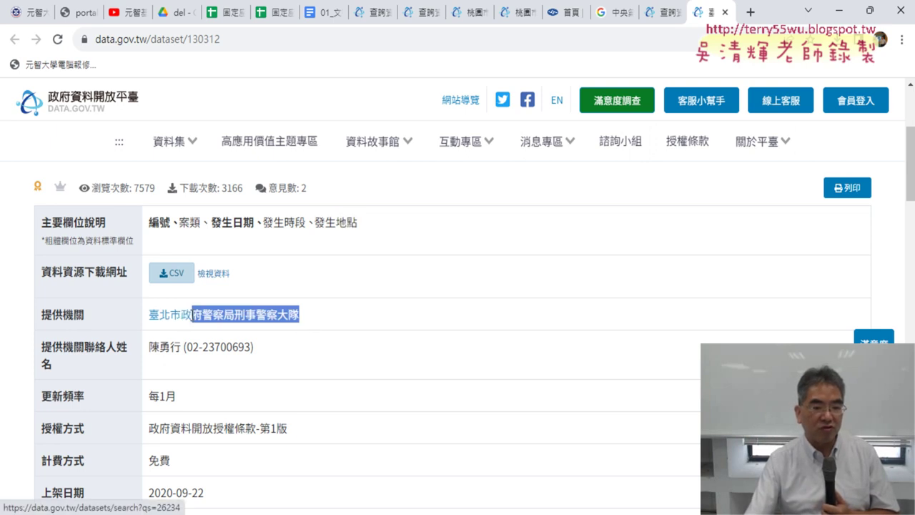
scroll(351, 367, down, 2)
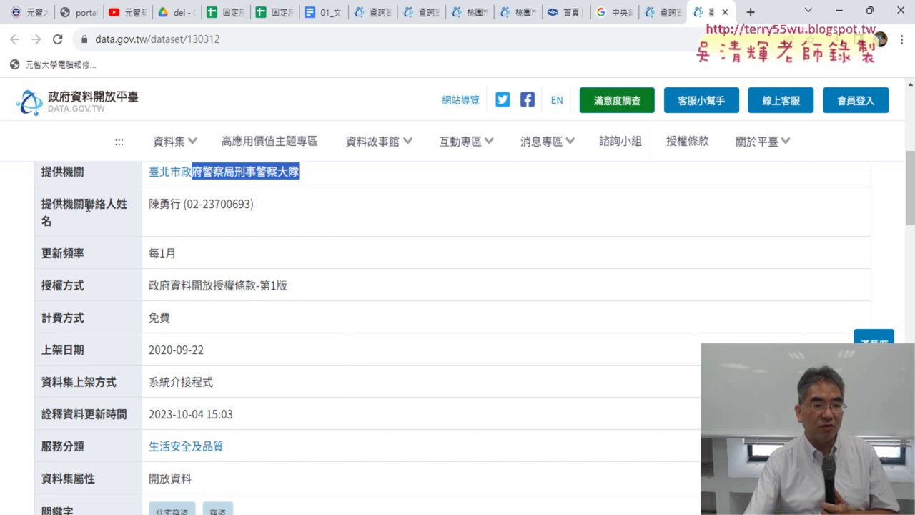
drag(86, 206, 141, 210)
drag(274, 209, 199, 205)
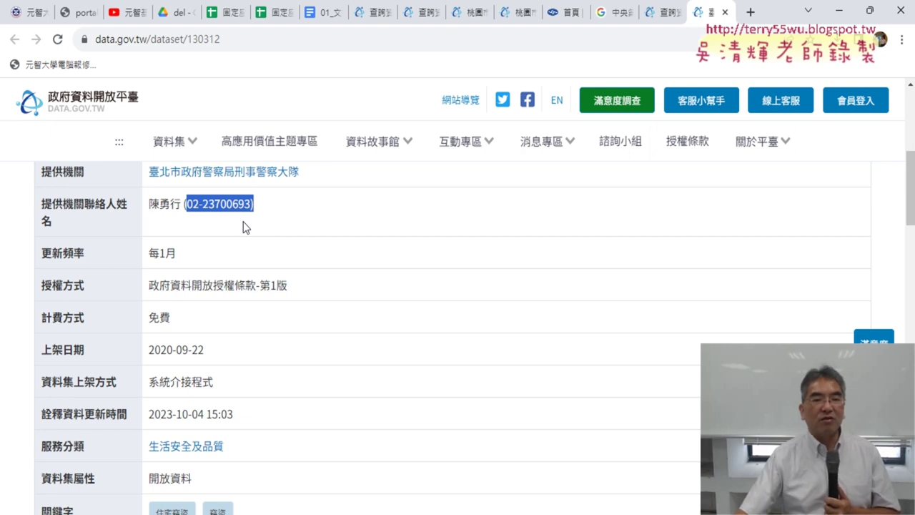
scroll(410, 294, up, 2)
scroll(410, 299, up, 1)
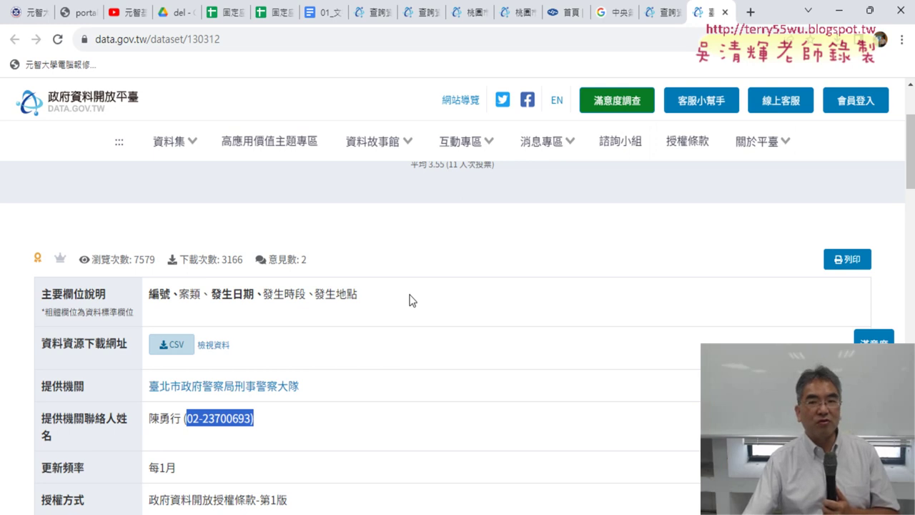
Download the 臺北市住宅竊盜點位資訊 dataset as CSV and scroll down to its notes
click(165, 346)
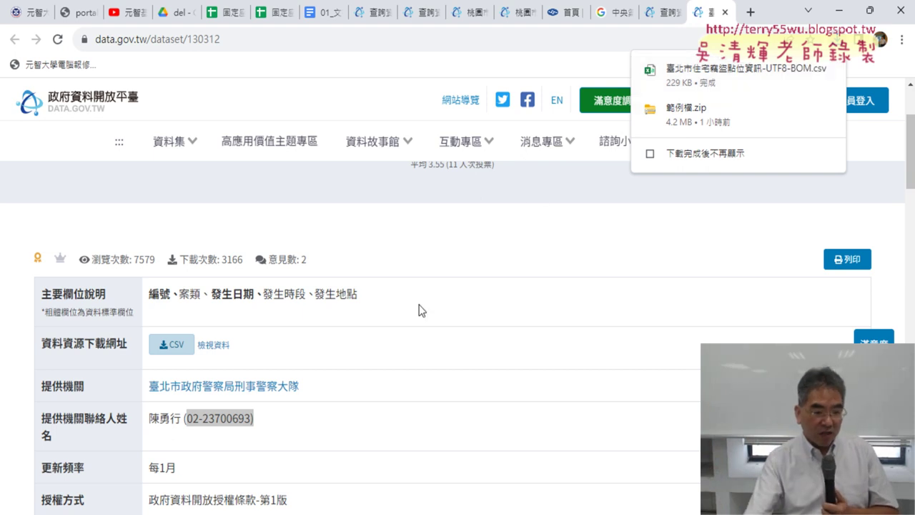
scroll(422, 309, down, 1)
scroll(422, 307, down, 2)
scroll(422, 306, down, 1)
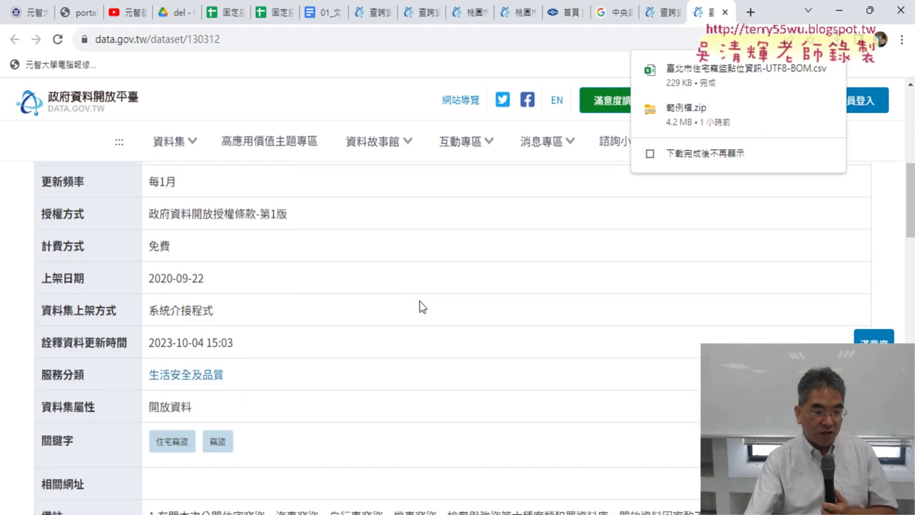
scroll(421, 305, up, 2)
scroll(421, 304, down, 2)
scroll(422, 304, down, 3)
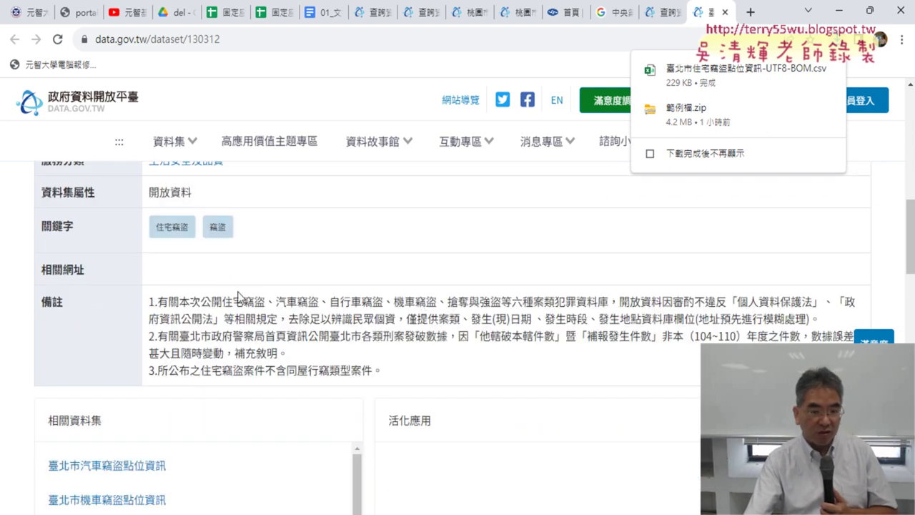
scroll(409, 327, up, 4)
scroll(408, 327, down, 2)
scroll(410, 328, down, 2)
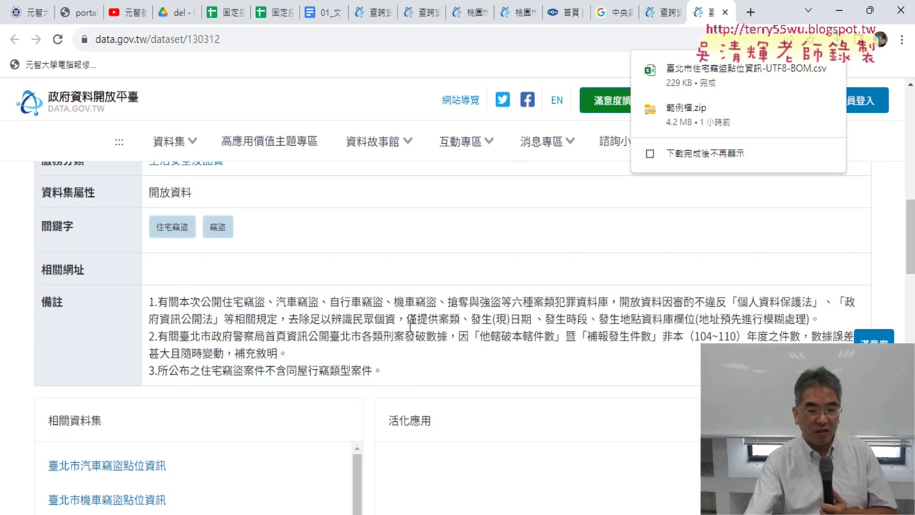
Highlight the crime types listed in the 備註 notes, then download the CSV again
drag(222, 303, 265, 304)
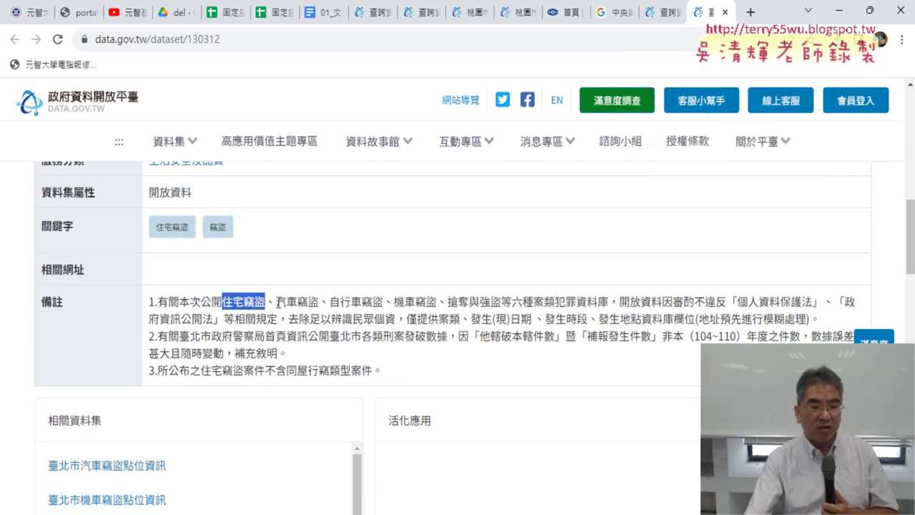
drag(277, 303, 366, 305)
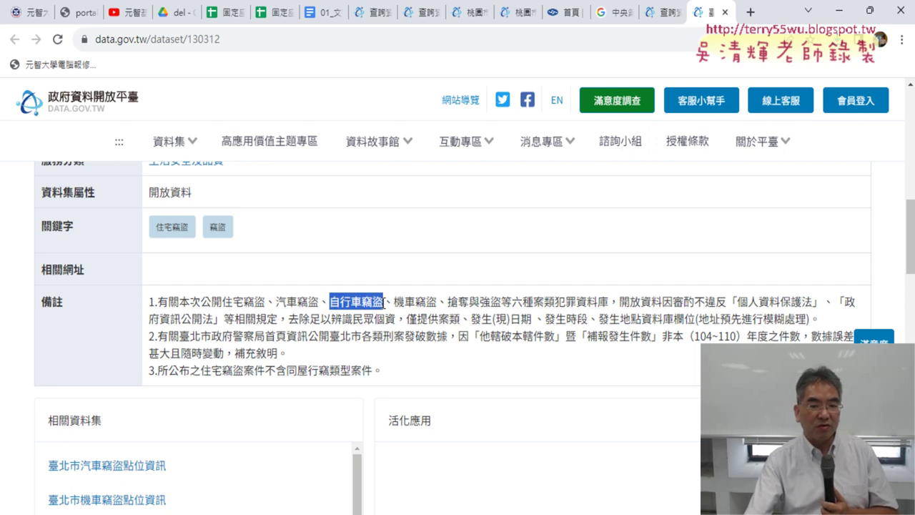
drag(395, 303, 501, 303)
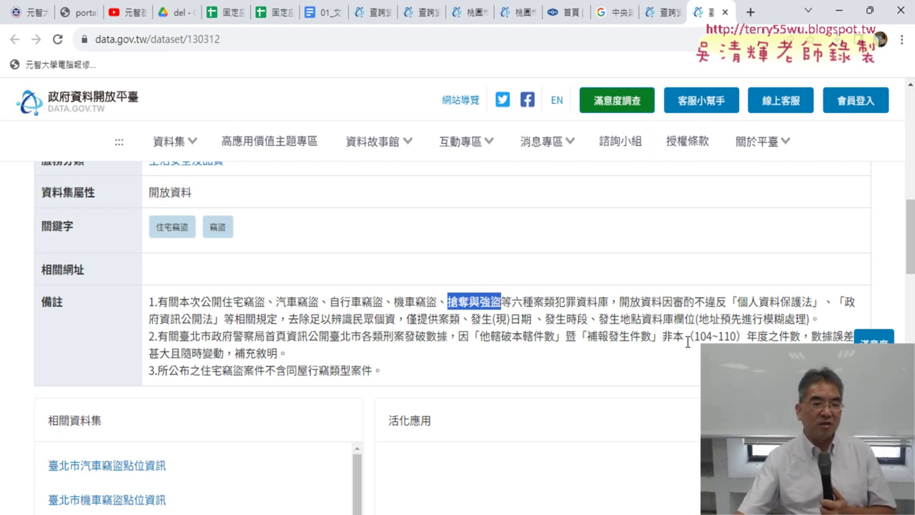
scroll(695, 336, up, 2)
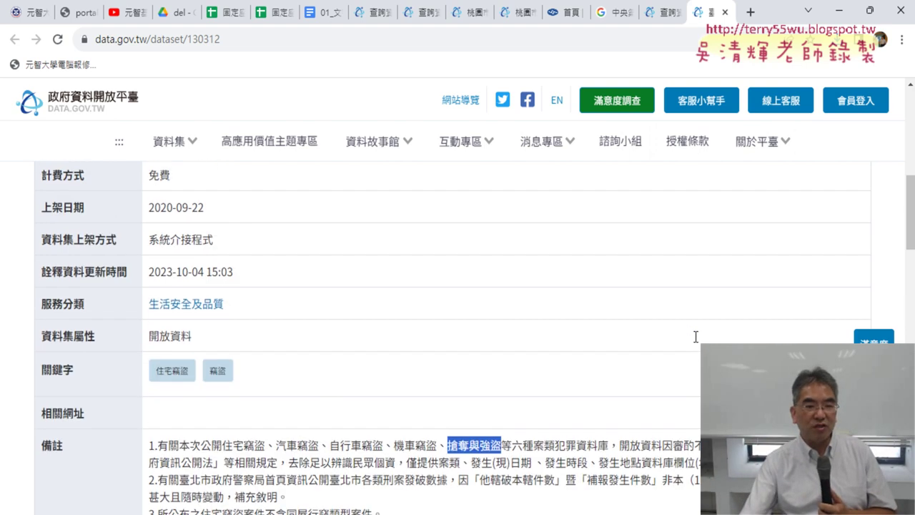
scroll(696, 336, up, 4)
scroll(696, 336, up, 2)
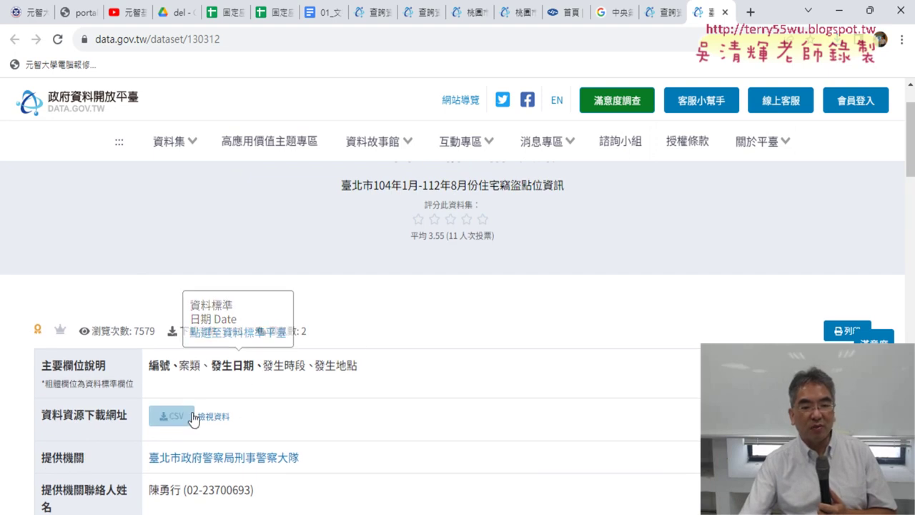
click(171, 415)
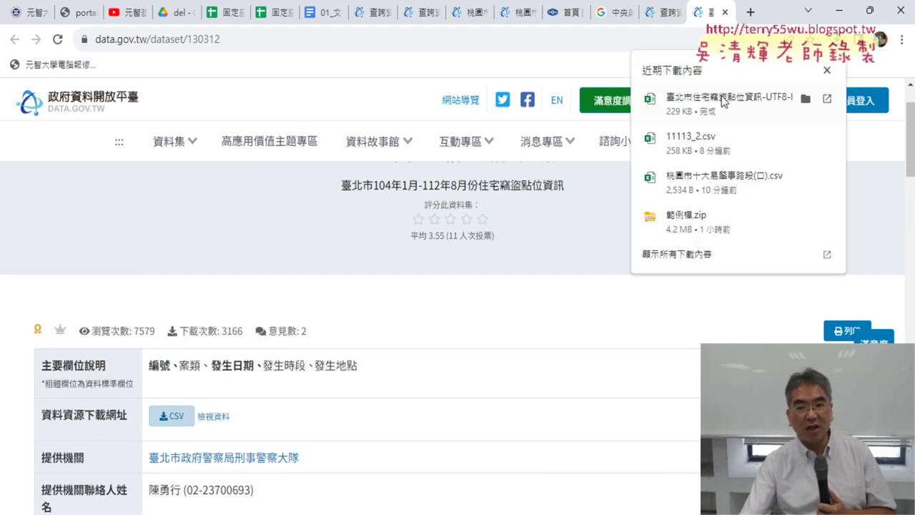
Open 臺北市住宅竊盜點位資訊-UTF8-BOM.csv from Chrome's downloads in Excel and select the 發生日期 column
click(721, 97)
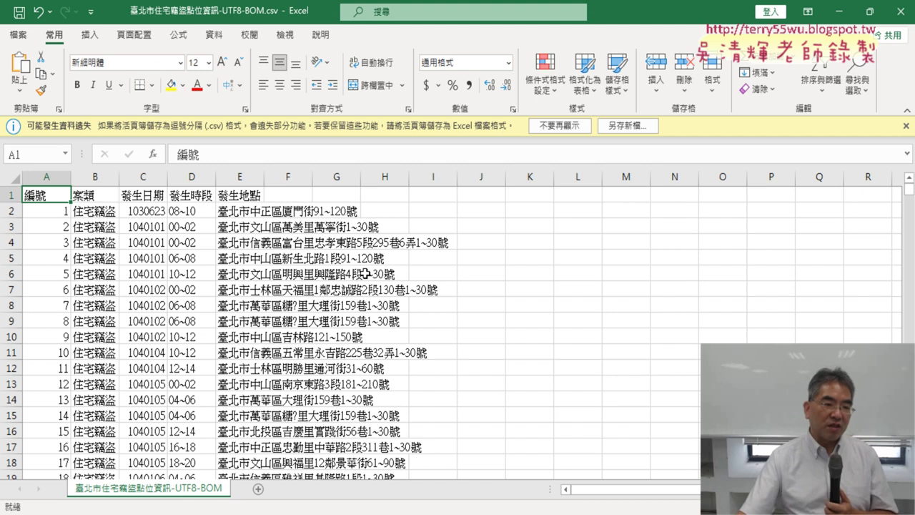
click(145, 174)
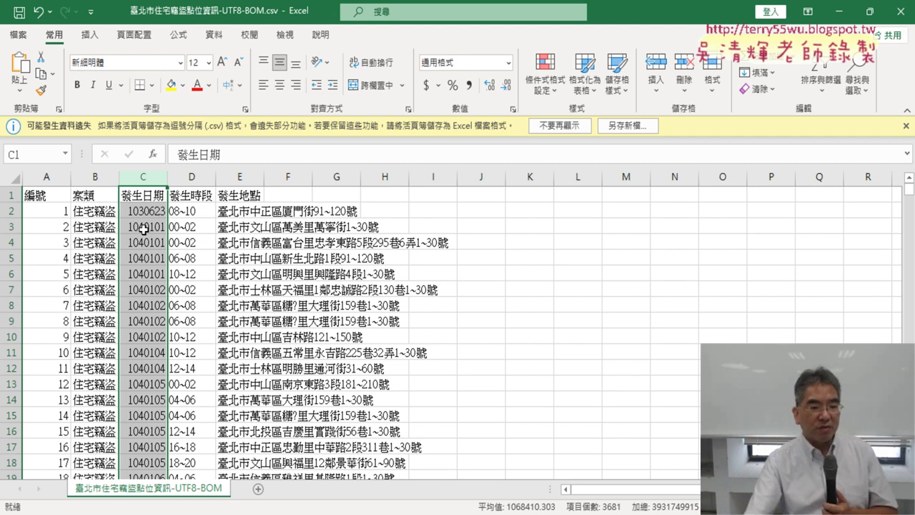
Scroll through the sheet to inspect the seven-digit ROC dates like 1040101 in 發生日期
scroll(143, 229, down, 7)
scroll(144, 236, down, 4)
scroll(144, 243, down, 8)
scroll(146, 253, down, 7)
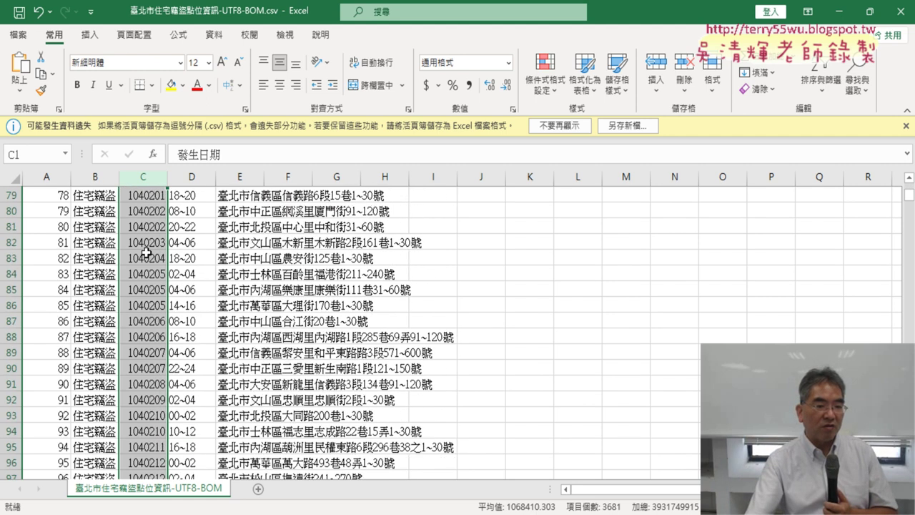
scroll(145, 253, up, 1)
scroll(145, 253, up, 8)
scroll(145, 253, up, 6)
scroll(146, 253, up, 9)
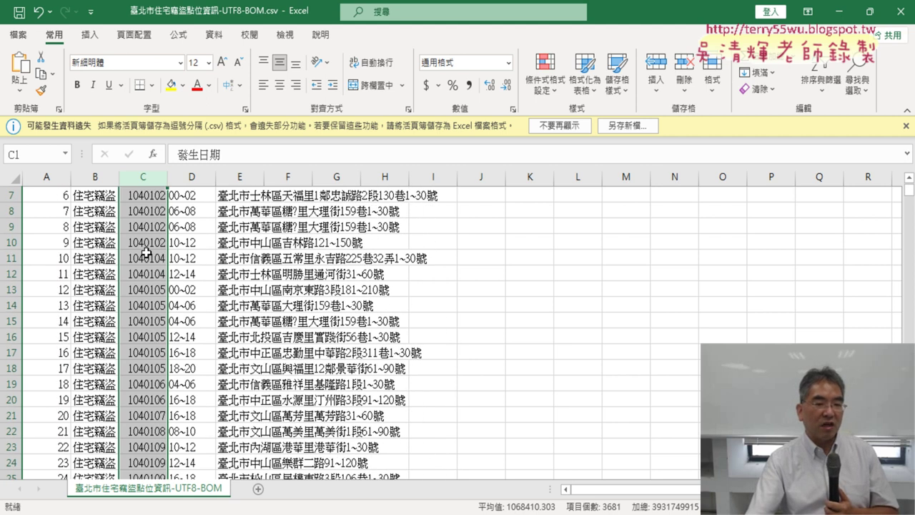
scroll(145, 253, up, 2)
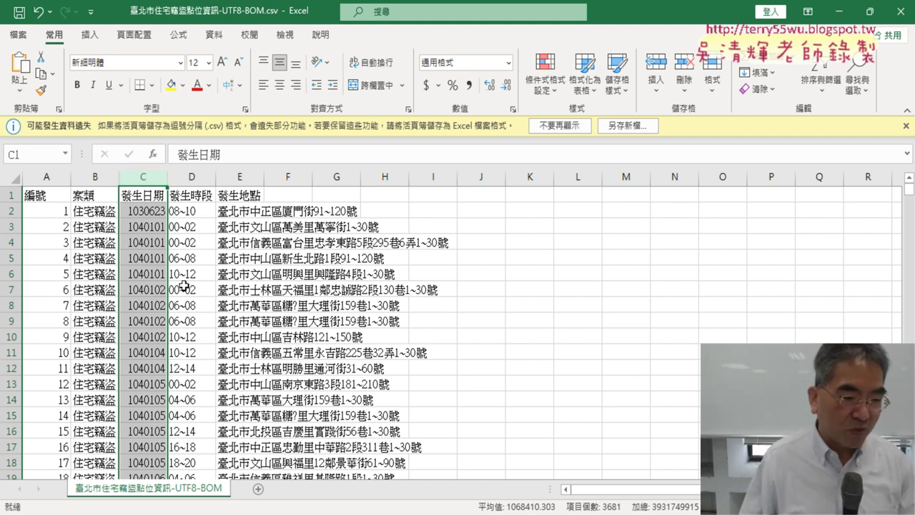
scroll(182, 322, down, 4)
scroll(183, 322, down, 4)
scroll(186, 322, up, 7)
scroll(172, 300, up, 1)
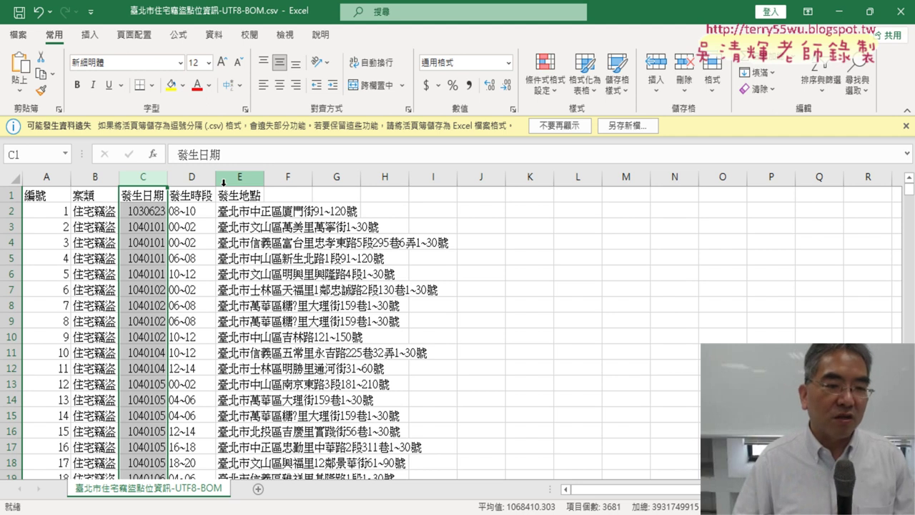
double_click(263, 177)
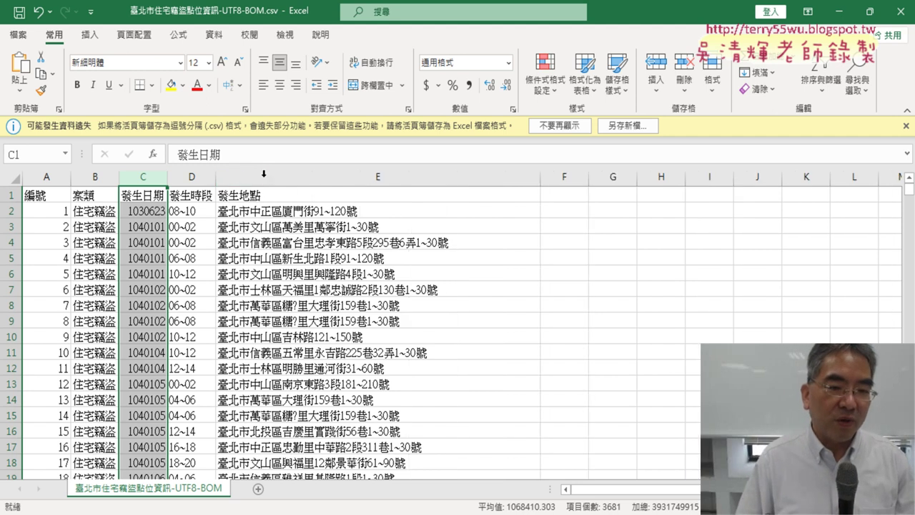
click(287, 187)
key(ctrl+shift+Down)
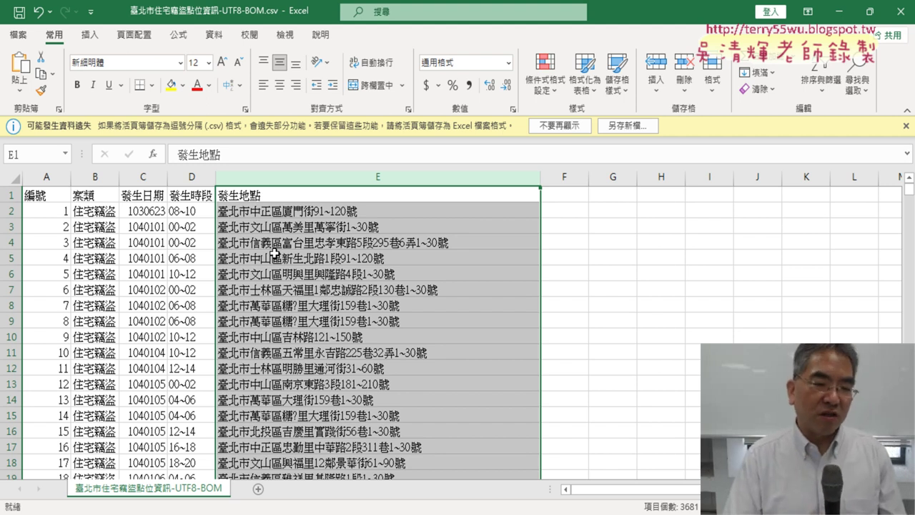
double_click(315, 208)
drag(283, 211, 318, 211)
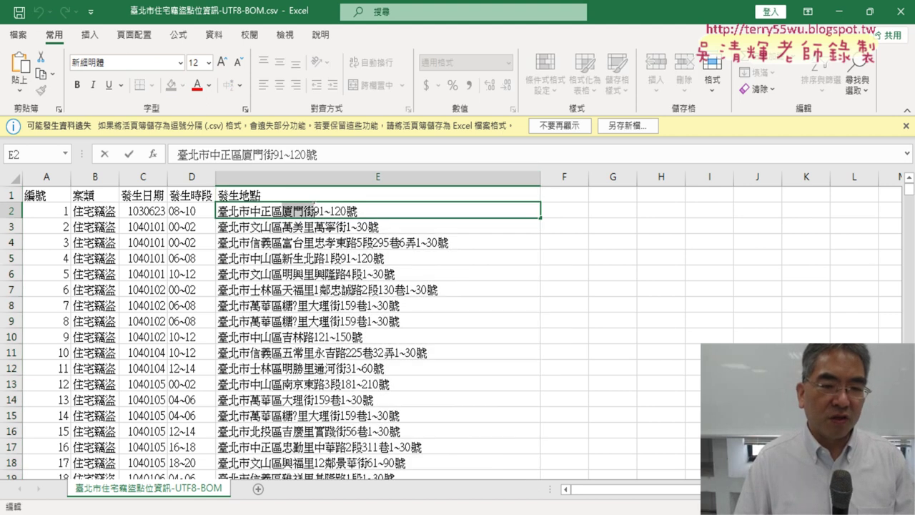
double_click(349, 244)
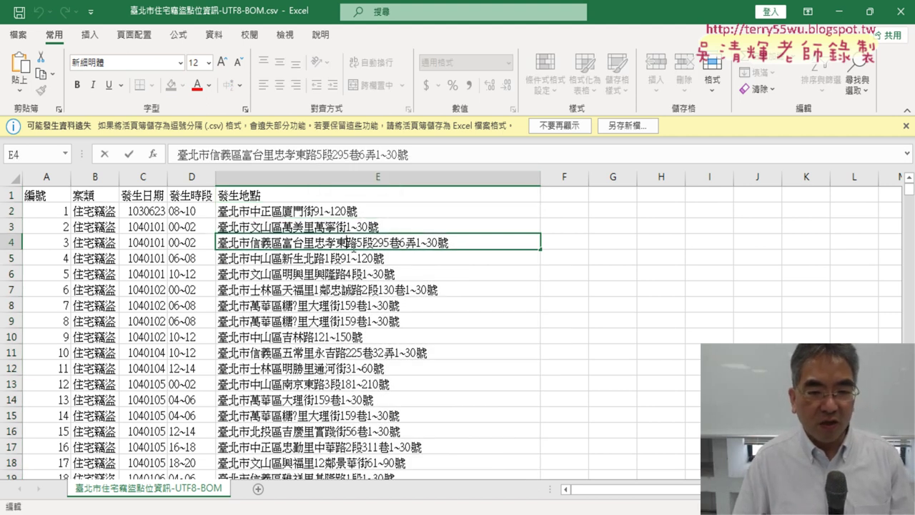
drag(349, 244, 315, 244)
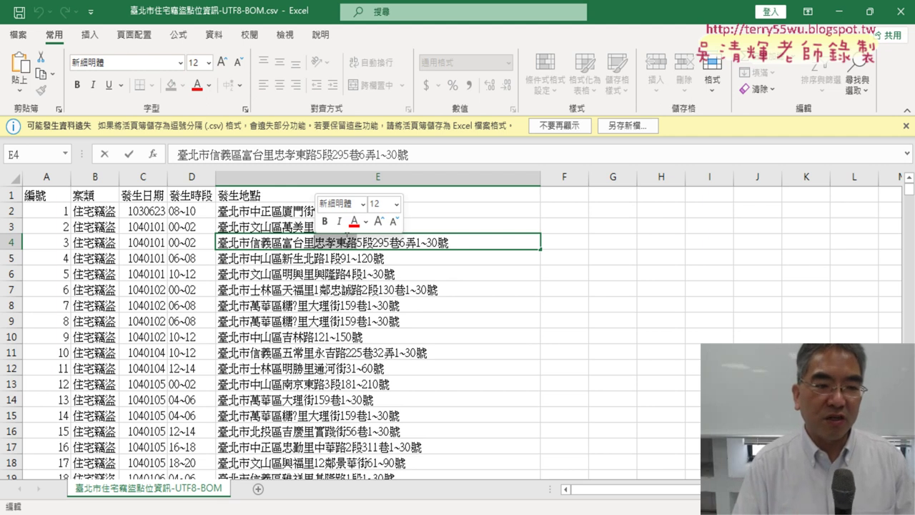
From A1, jump to the last data row and back, then step down the first 發生日期 values
click(52, 195)
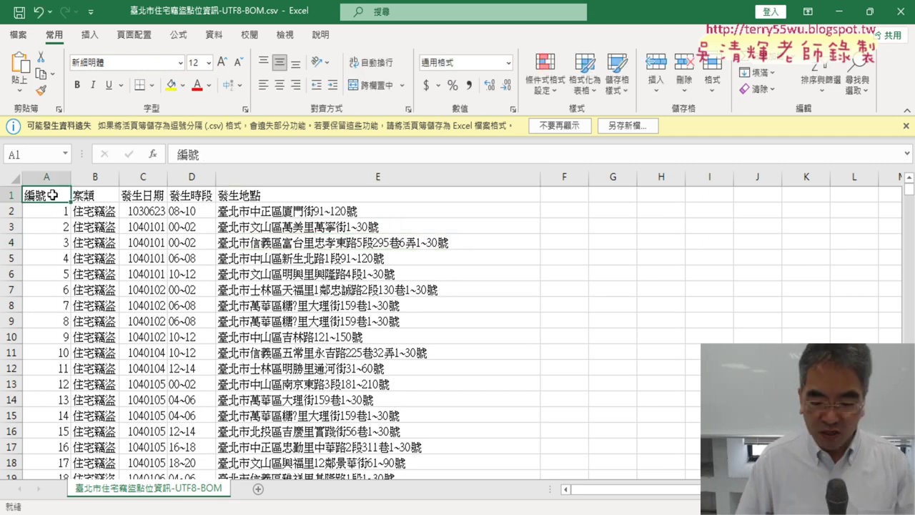
key(ctrl+Down)
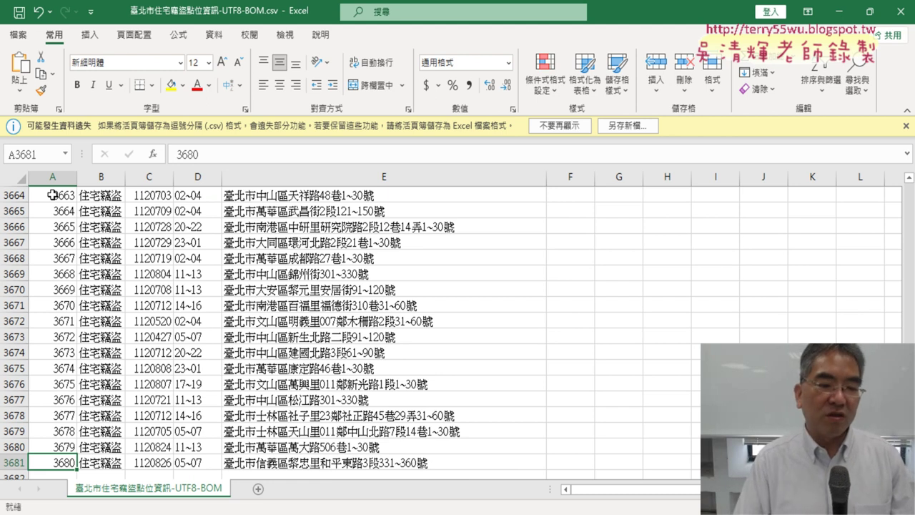
key(ctrl+Up)
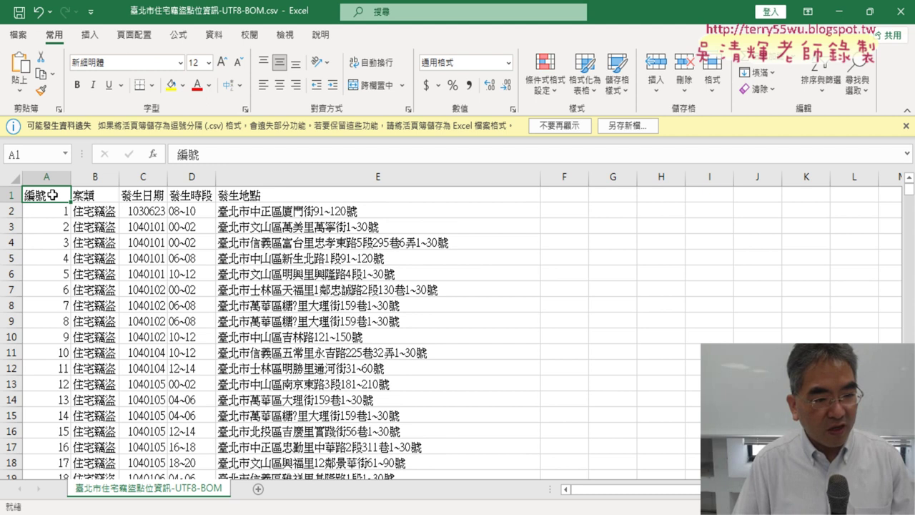
key(Right)
key(Right)
key(Down)
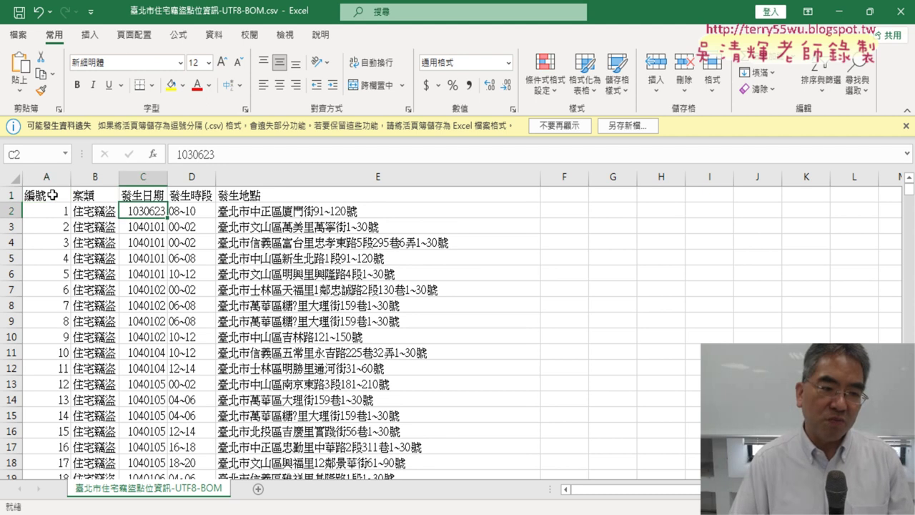
key(Down)
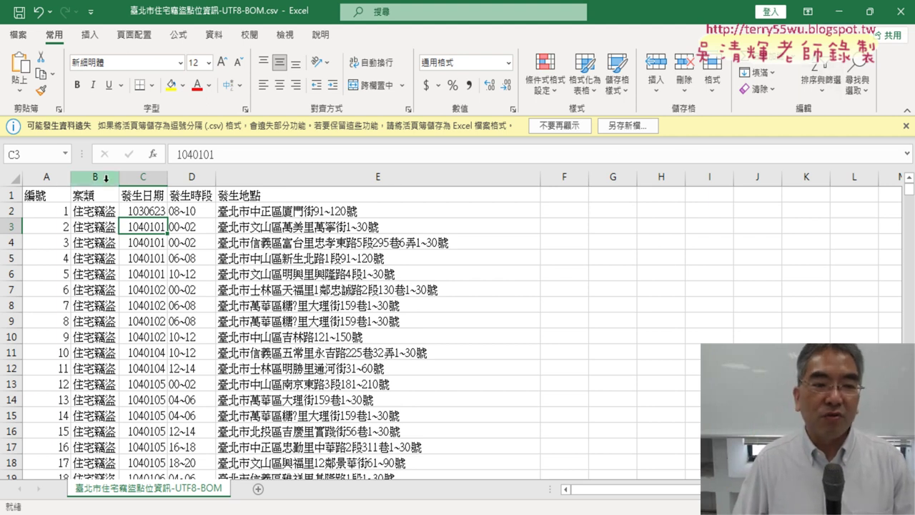
Select the 發生日期 and 發生地點 columns, then switch over to Chrome
click(147, 178)
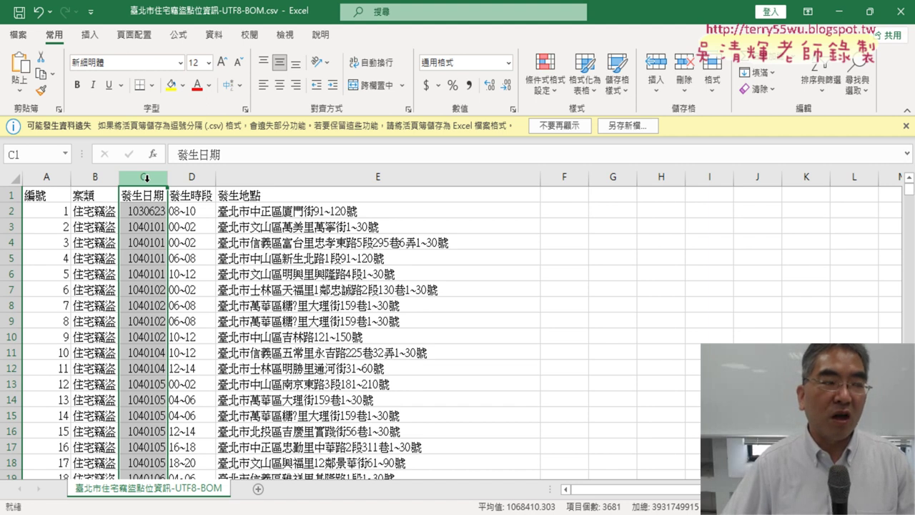
click(308, 195)
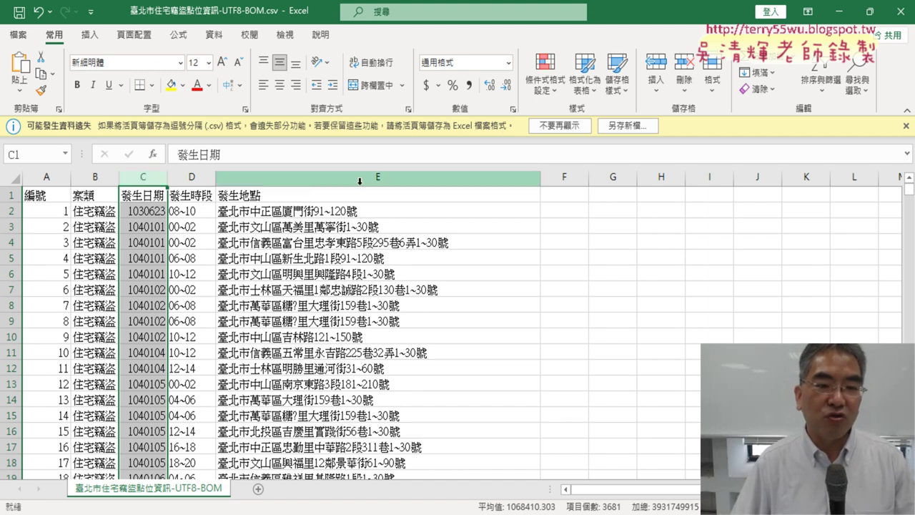
key(ctrl+space)
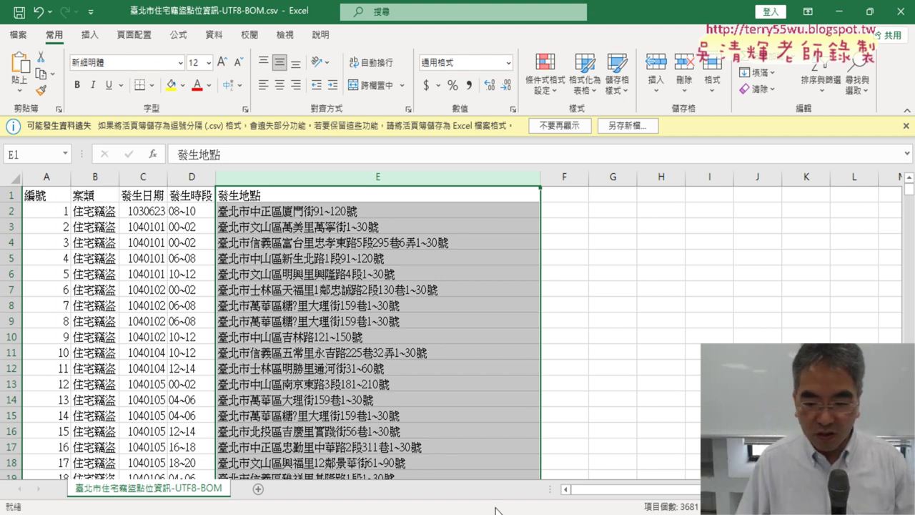
key(alt+Tab)
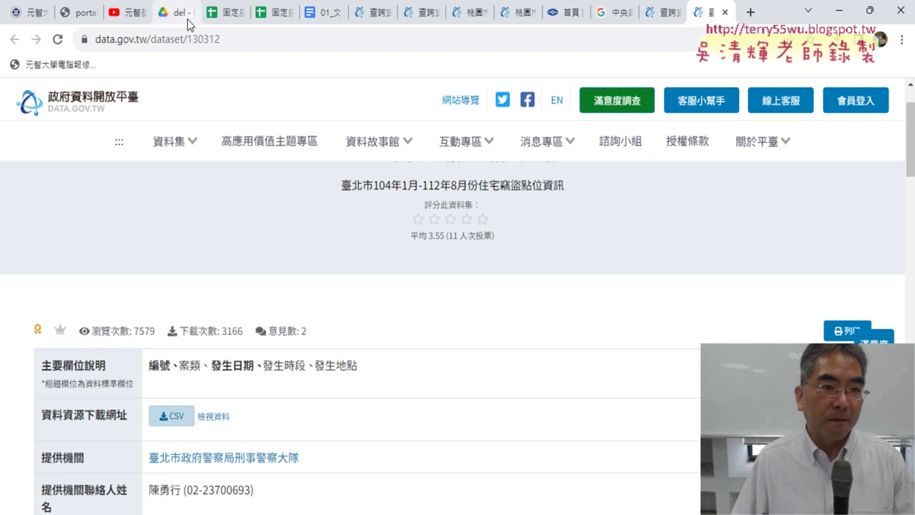
In a new tab, search gg.gg/excel2vba and paste that short link into the address bar
click(328, 17)
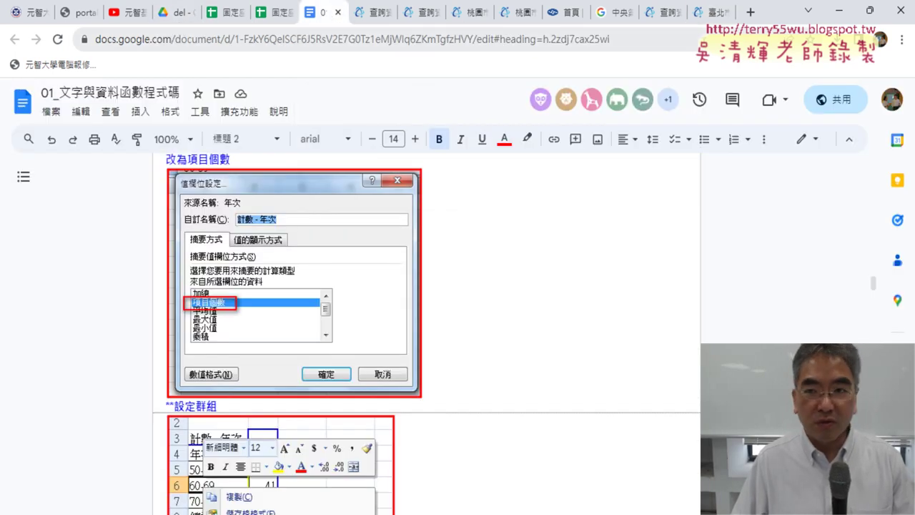
click(748, 15)
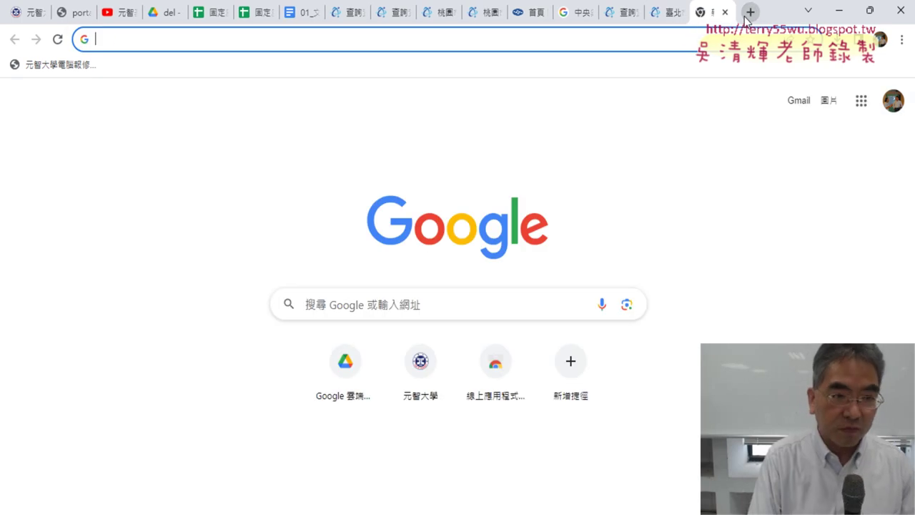
text(gg)
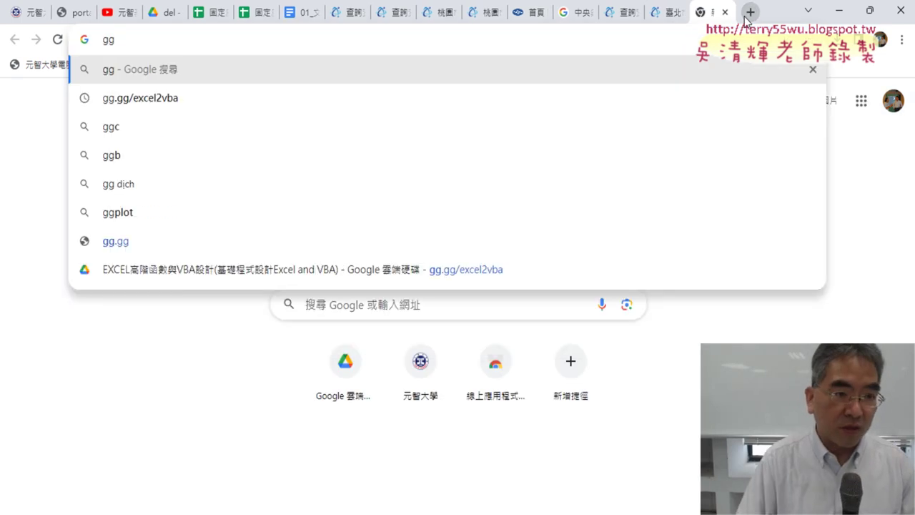
key(Down)
key(Return)
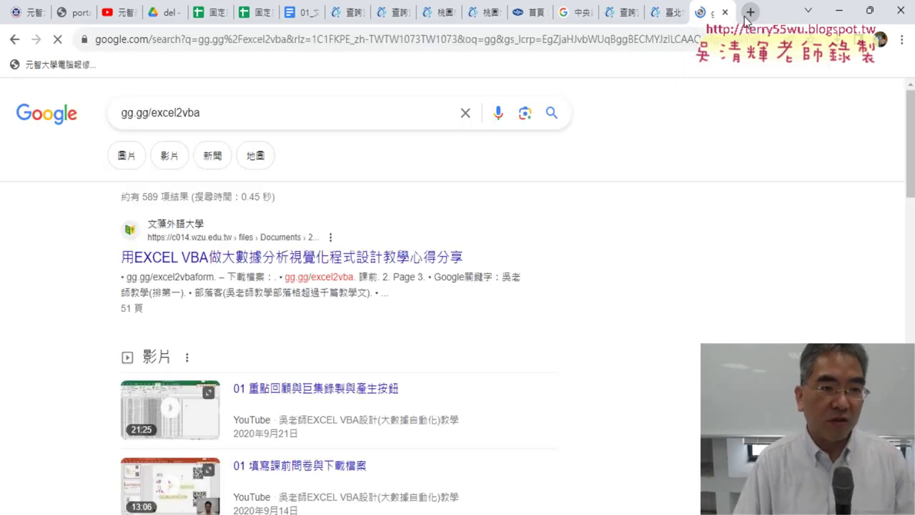
drag(272, 112, 89, 129)
key(ctrl+c)
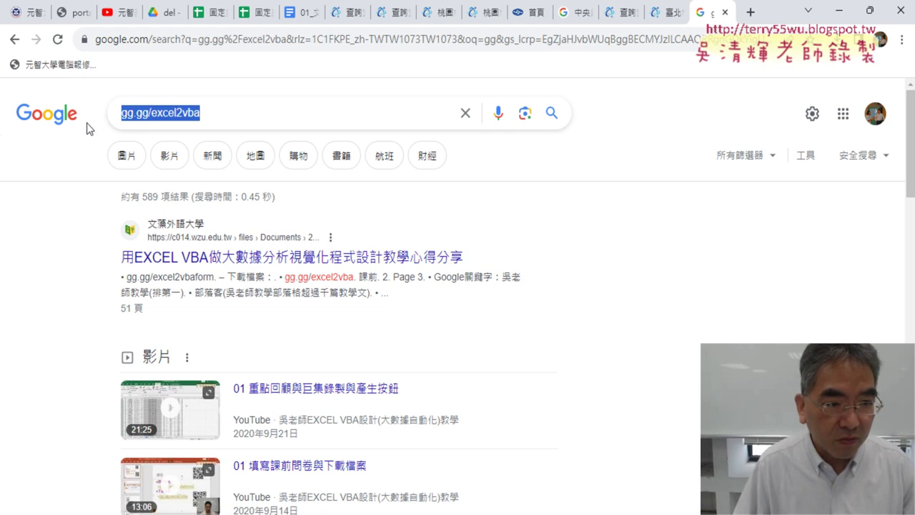
click(362, 45)
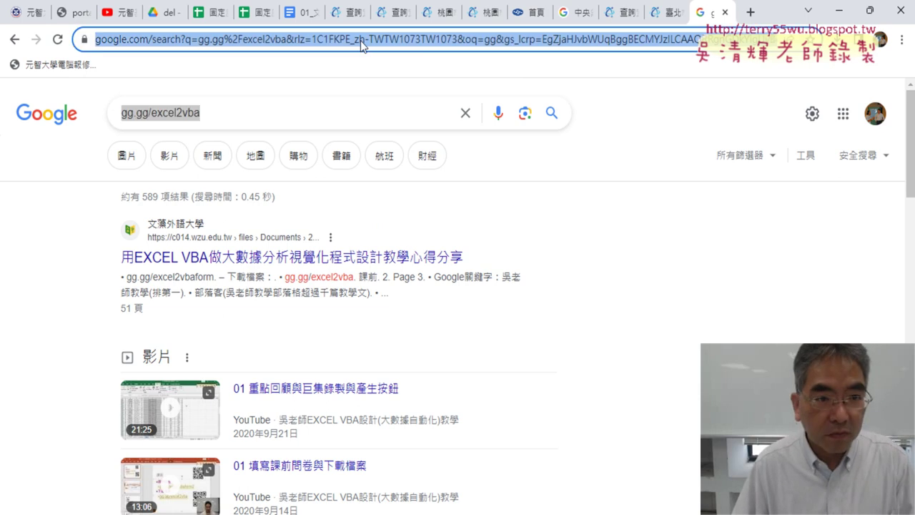
key(ctrl+v)
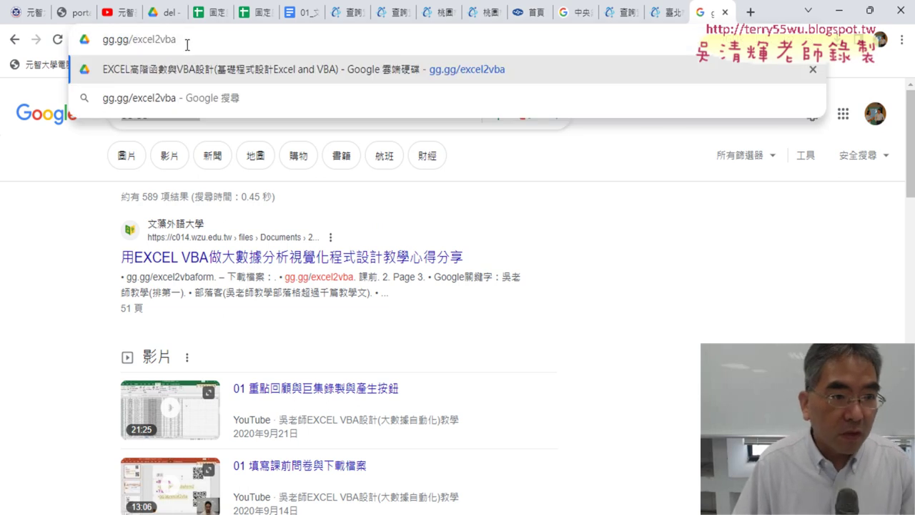
Follow the gg.gg/excel2vba link and open the 臺北市住宅竊盜點位資訊 document from its Drive folder
key(Return)
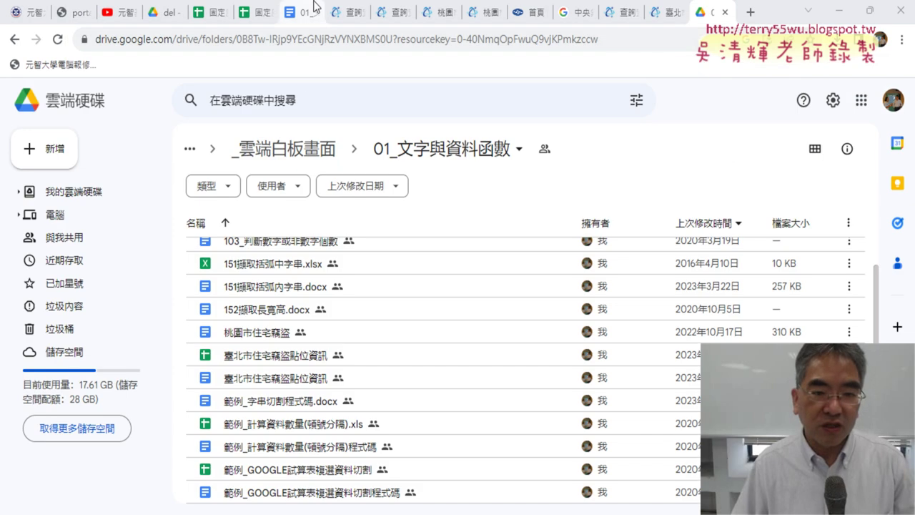
click(268, 379)
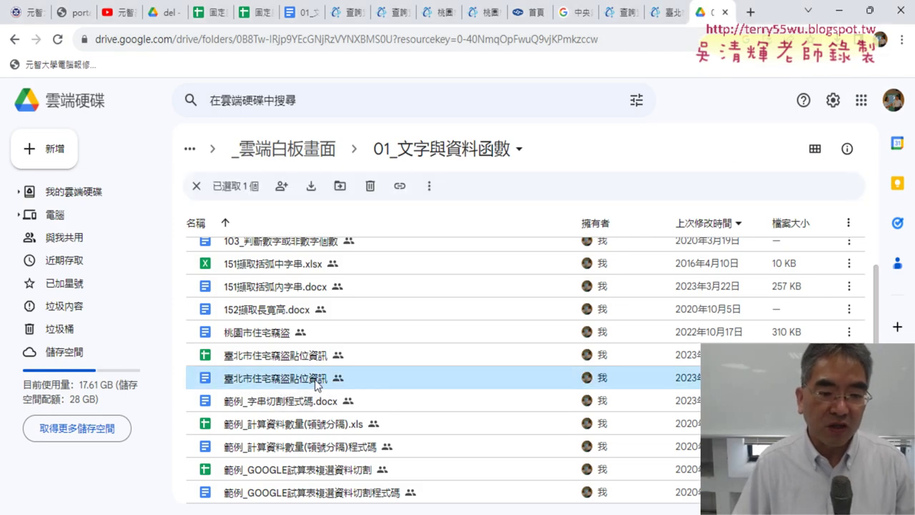
double_click(297, 382)
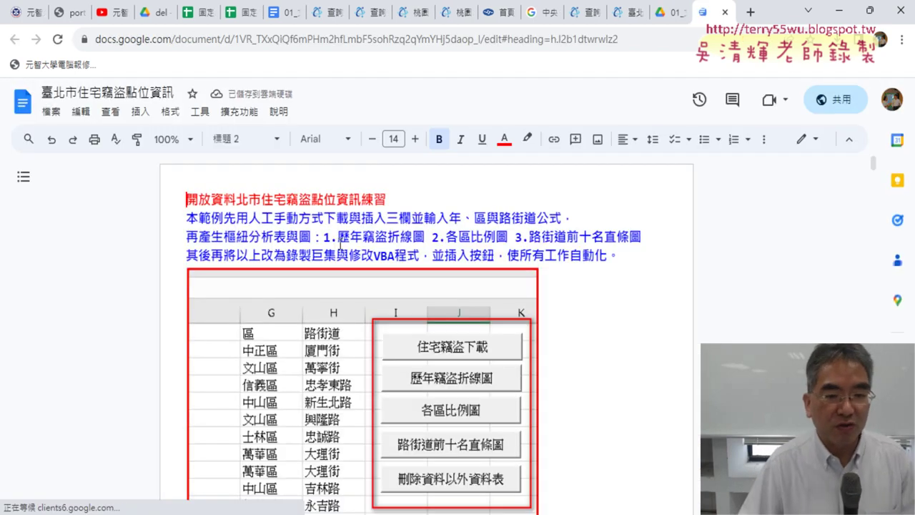
Highlight the chart titles 1.歷年竊盜折線圖, 2.各區比例圖 and the top-ten street bar chart
drag(323, 238, 420, 242)
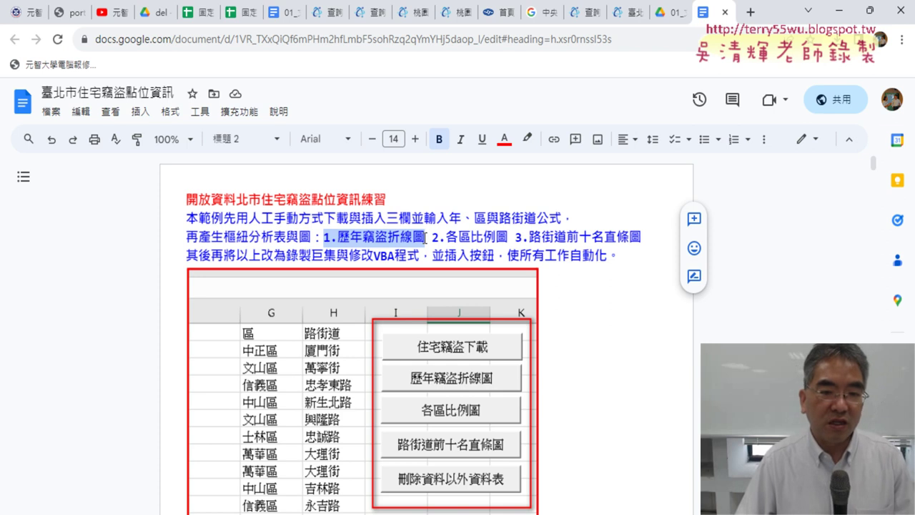
drag(433, 238, 506, 241)
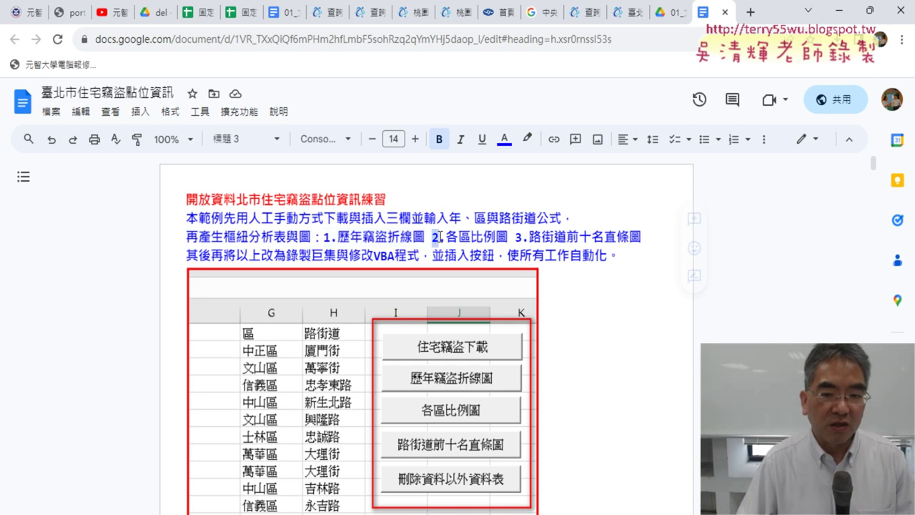
click(518, 239)
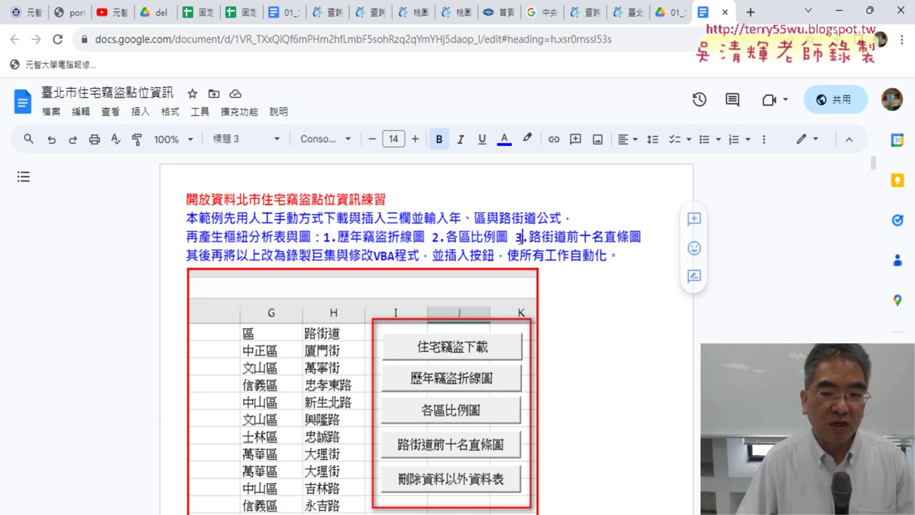
drag(534, 242, 638, 240)
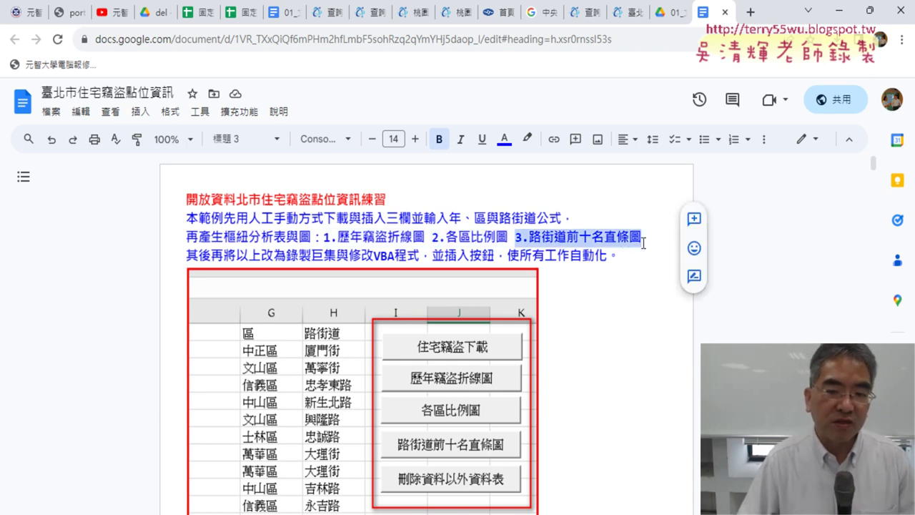
Scroll through the example charts, then return to the data.gov.tw results tab
scroll(686, 308, down, 2)
scroll(628, 306, down, 6)
scroll(628, 306, up, 2)
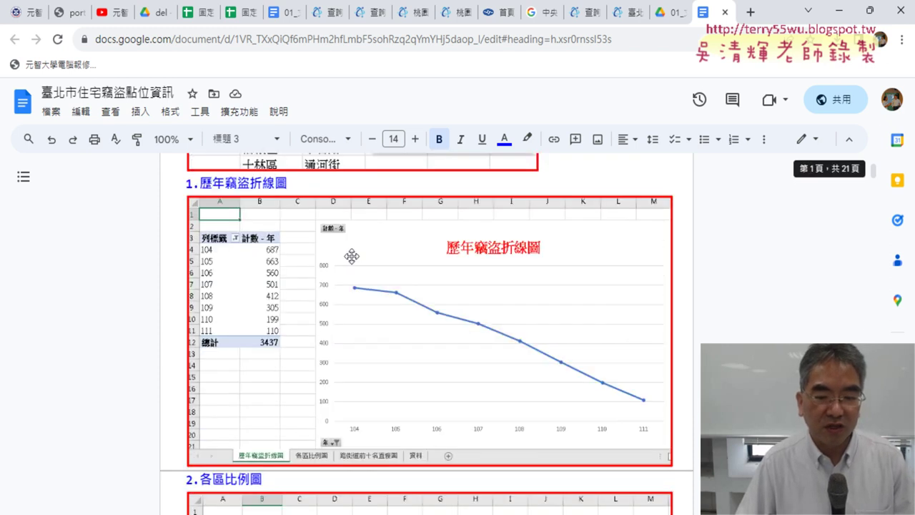
scroll(578, 324, down, 1)
scroll(579, 325, down, 4)
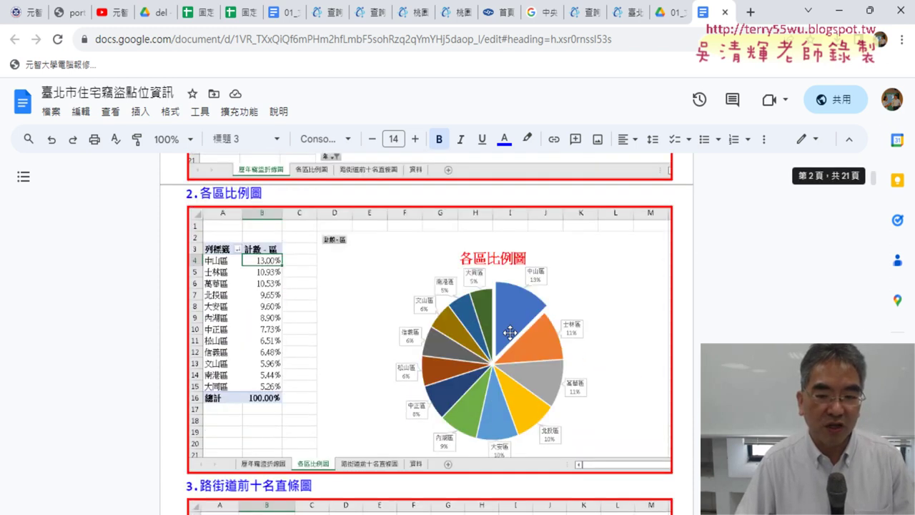
scroll(590, 337, down, 1)
scroll(572, 347, down, 5)
scroll(487, 336, up, 4)
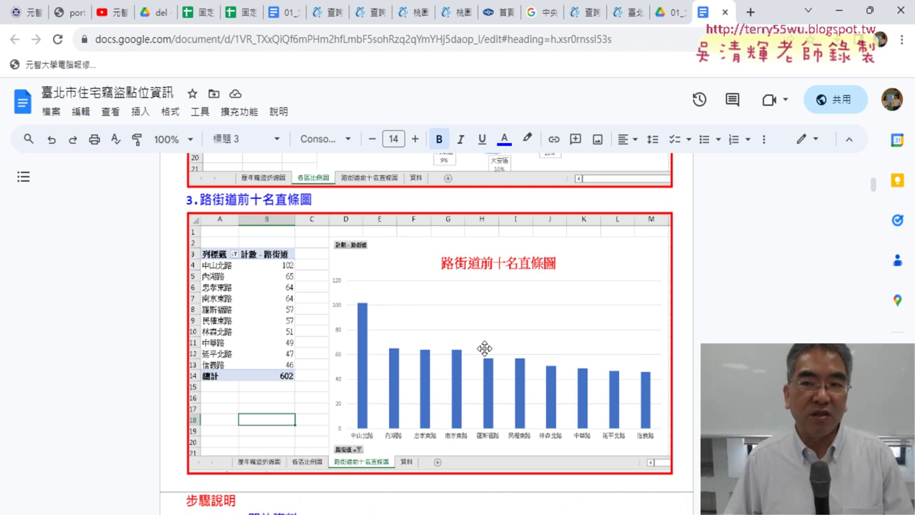
click(586, 20)
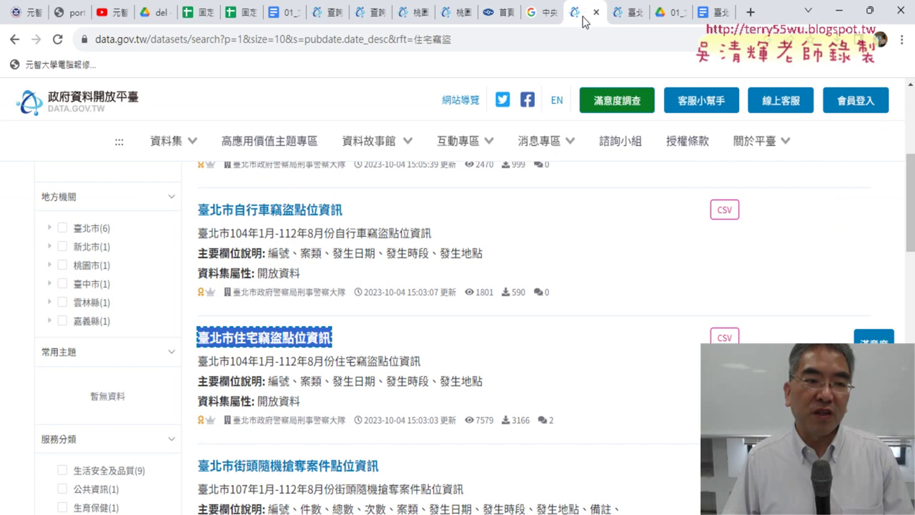
Delete the 住宅竊盜 keyword from the data.gov.tw search box
scroll(366, 201, up, 4)
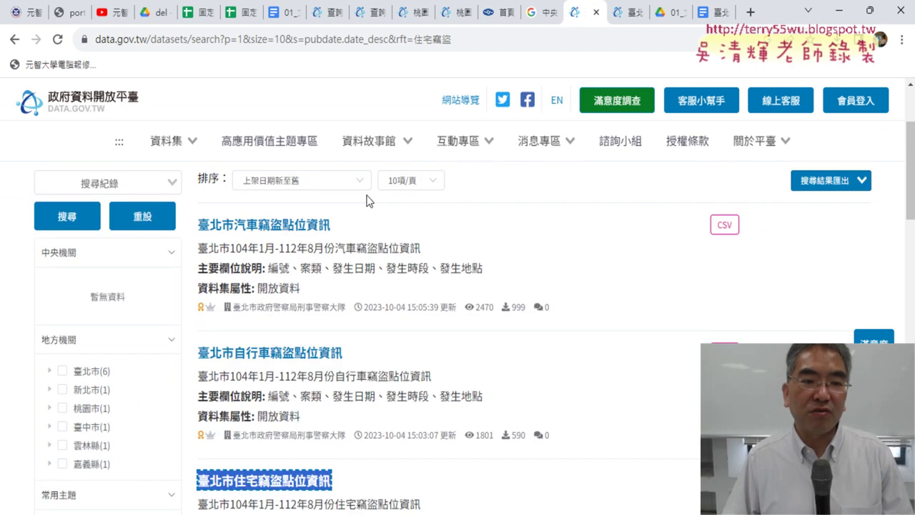
drag(334, 256, 286, 264)
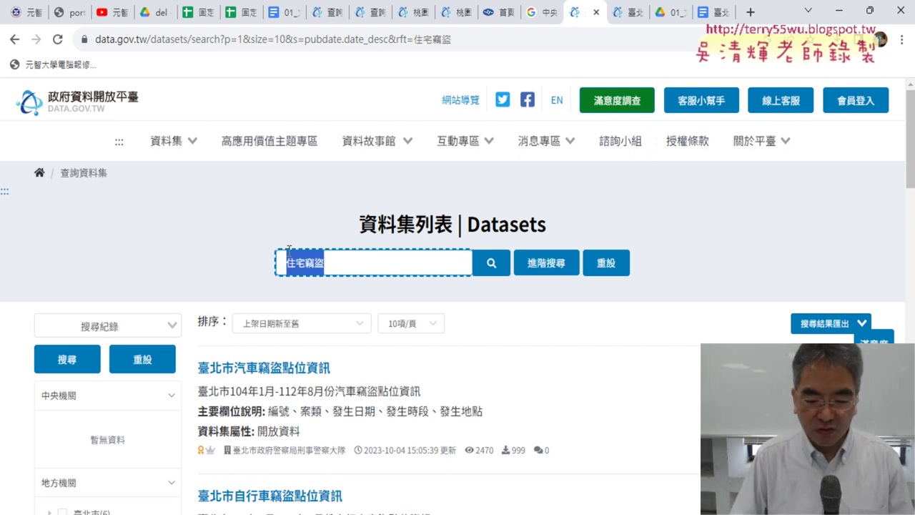
key(BackSpace)
scroll(190, 243, down, 3)
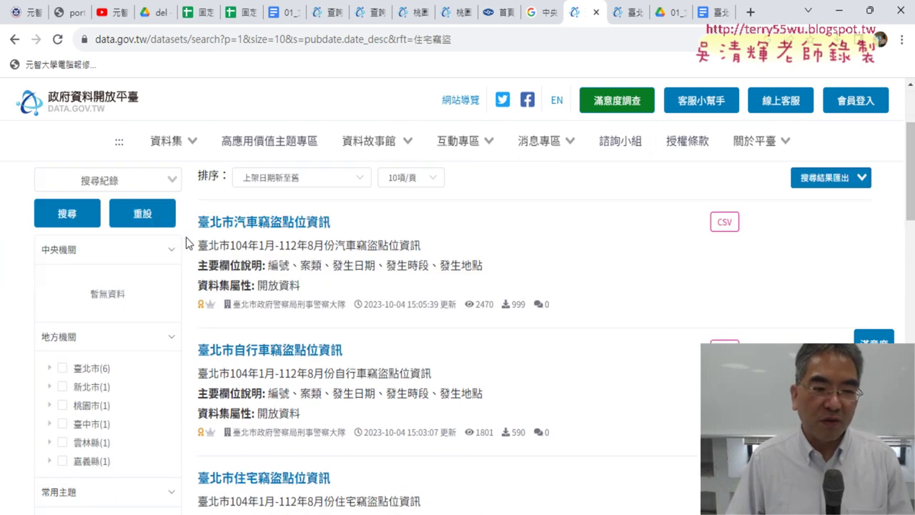
From the data.gov.tw home page, browse all datasets filtered to 桃園市
click(89, 107)
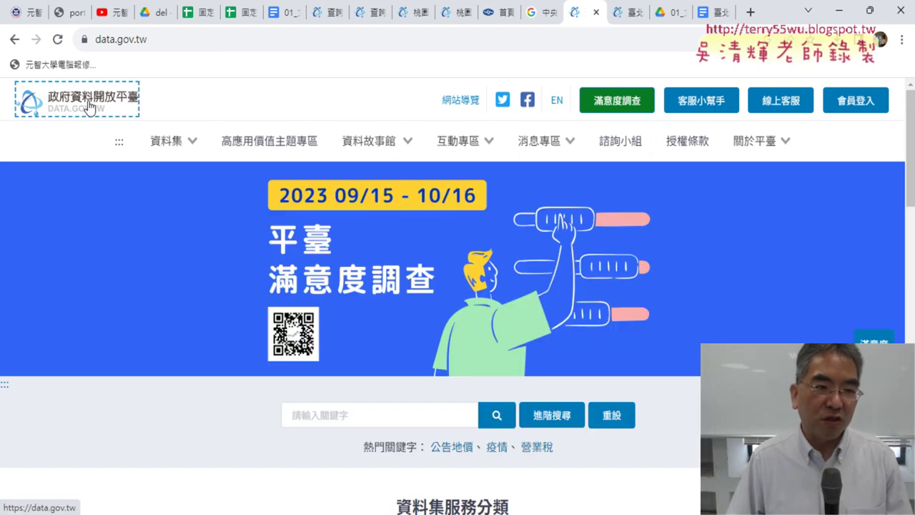
click(174, 141)
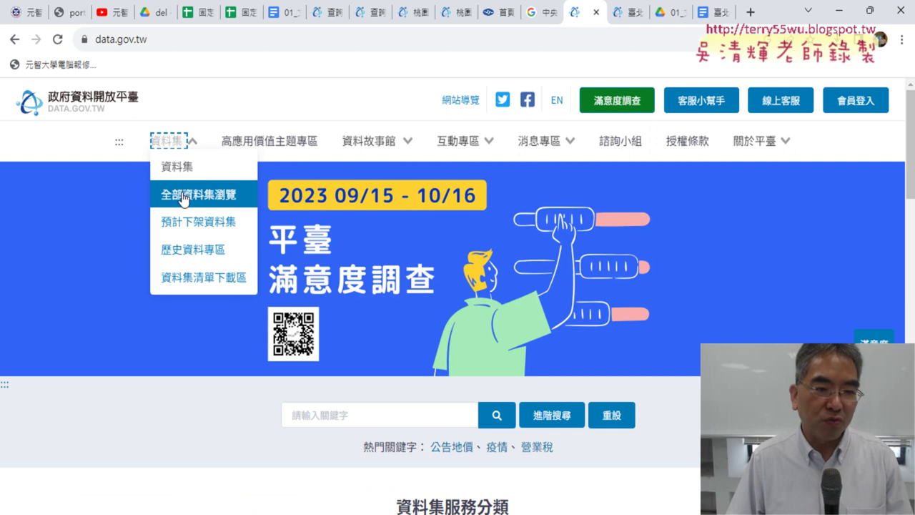
click(184, 200)
scroll(122, 261, down, 2)
scroll(151, 288, down, 2)
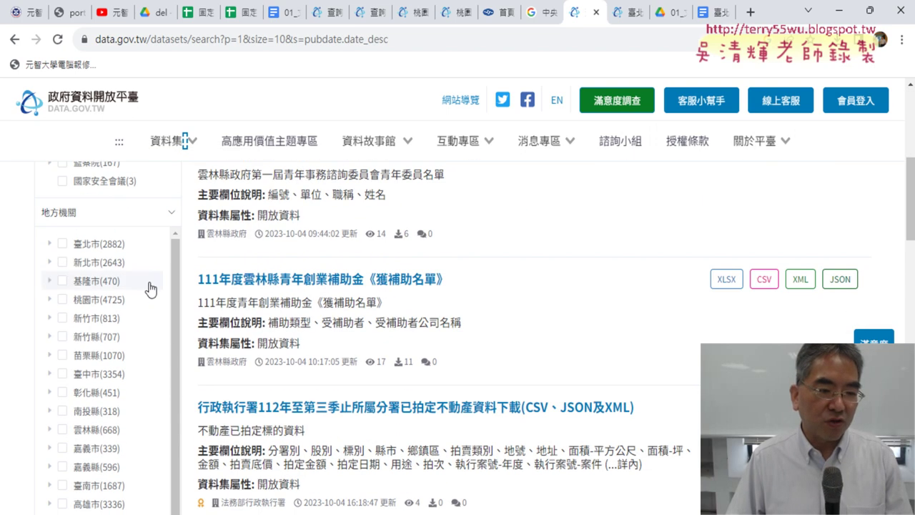
click(104, 301)
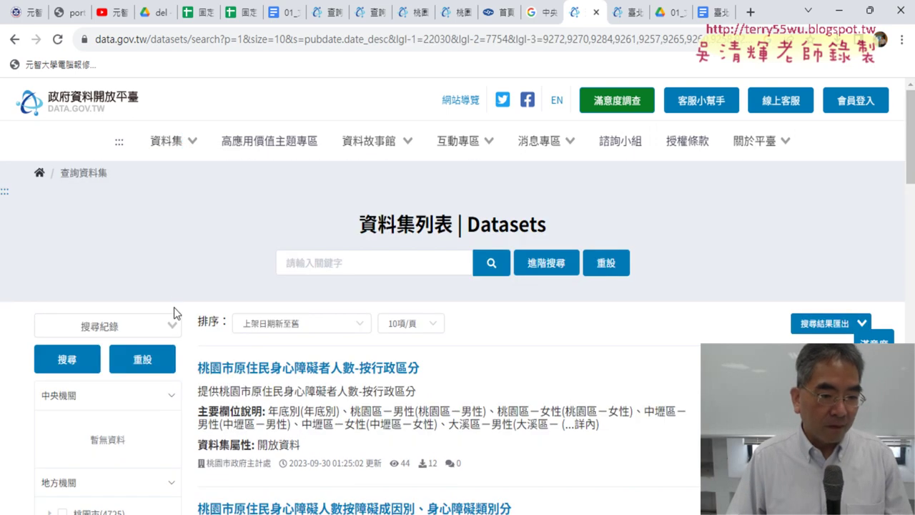
Bring up the sort-order options for the 4725 桃園市 dataset results
scroll(135, 255, down, 1)
scroll(21, 324, down, 2)
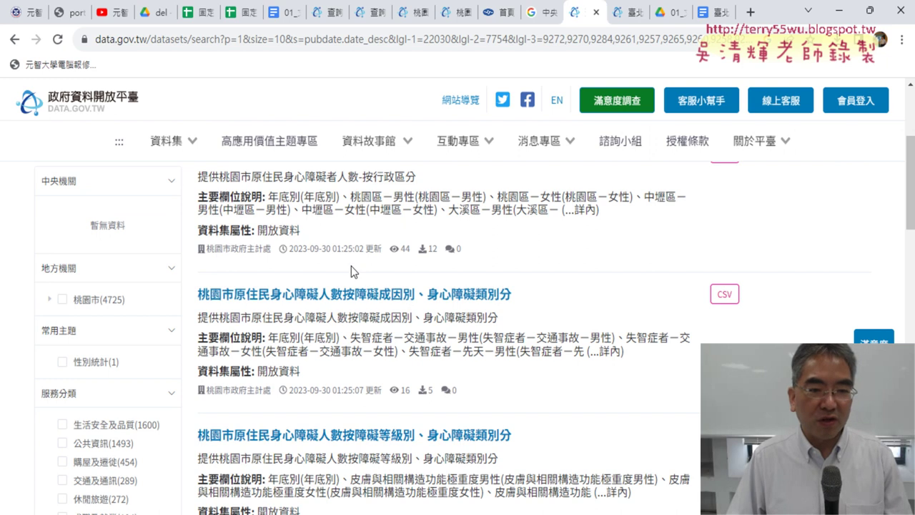
scroll(336, 250, up, 1)
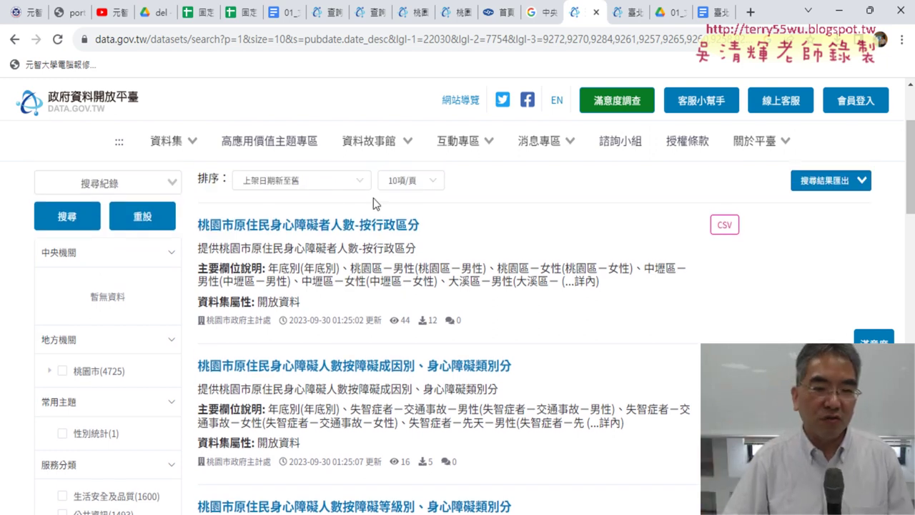
click(330, 185)
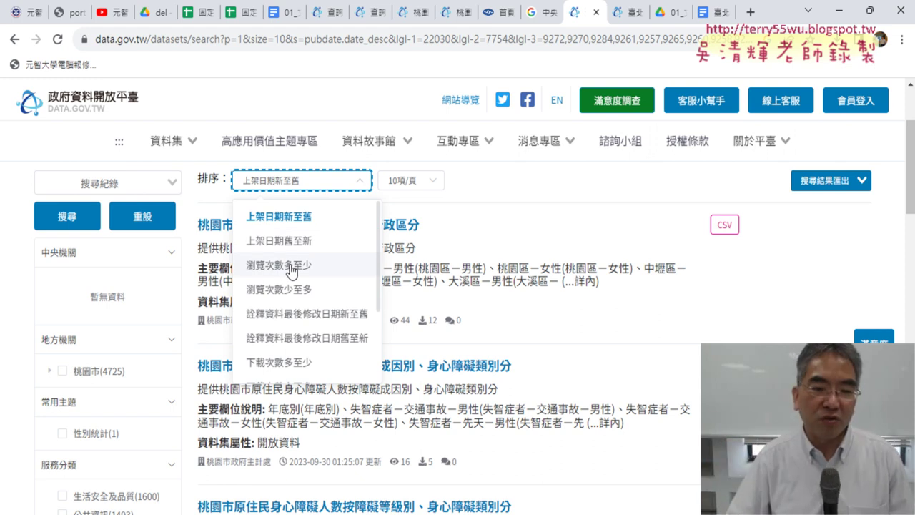
Sort the 桃園市 datasets by view count (瀏覽次數多至少) and browse the list
click(302, 265)
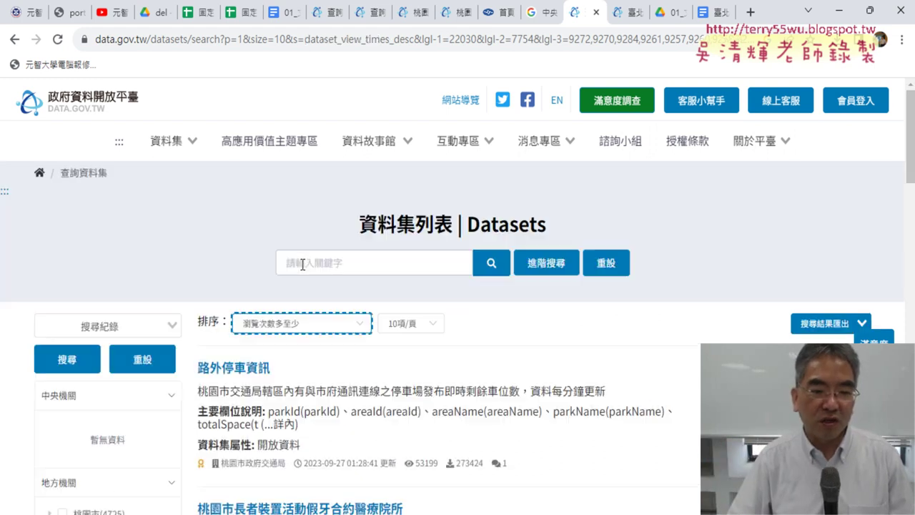
scroll(619, 313, down, 3)
scroll(656, 320, up, 1)
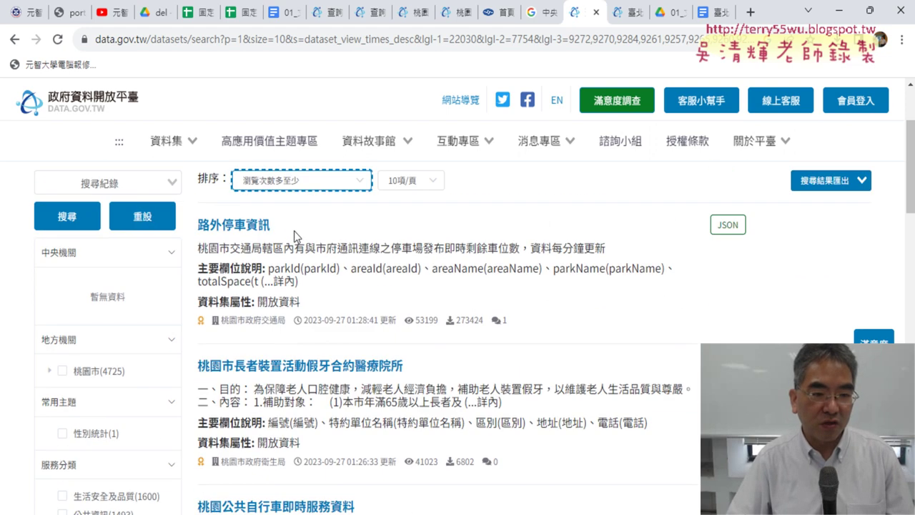
drag(275, 227, 198, 236)
scroll(644, 330, down, 2)
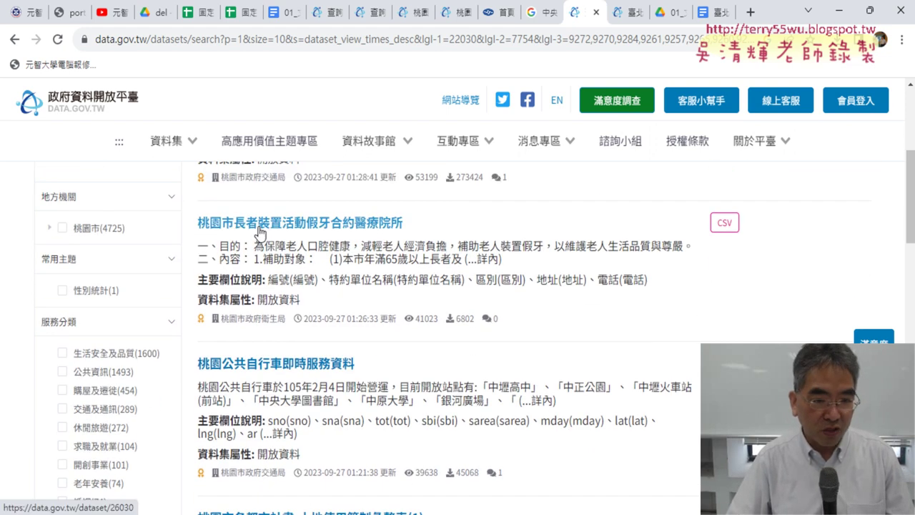
scroll(364, 235, down, 2)
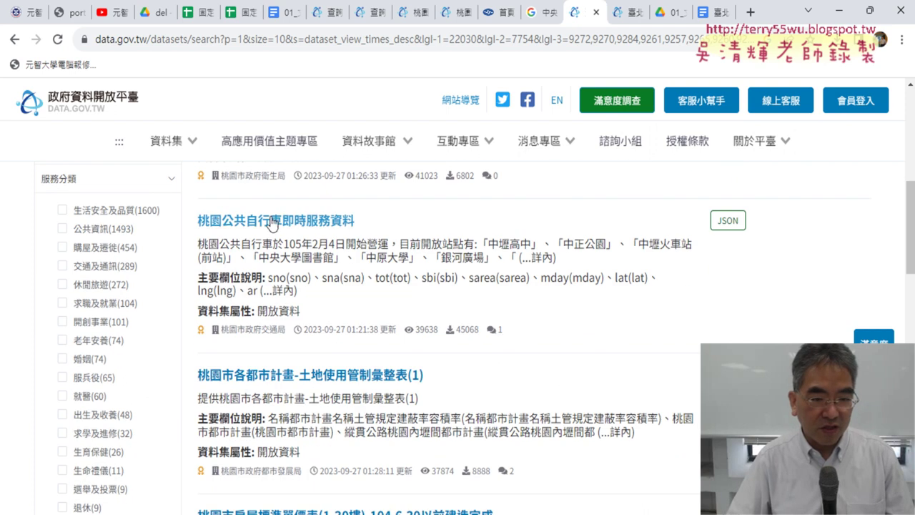
scroll(368, 241, down, 2)
scroll(368, 241, down, 2)
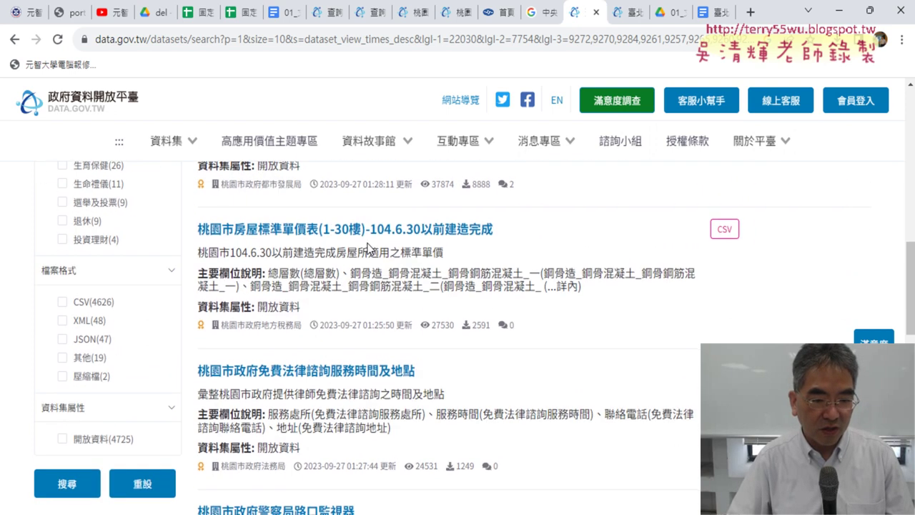
scroll(369, 243, down, 2)
scroll(368, 246, down, 2)
scroll(368, 247, down, 1)
scroll(368, 247, down, 1)
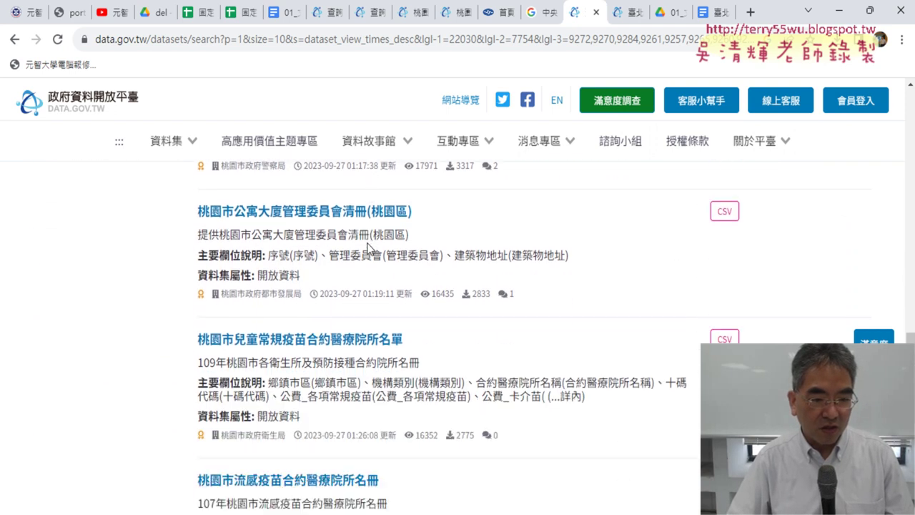
scroll(368, 246, down, 2)
scroll(368, 243, up, 3)
scroll(366, 242, up, 2)
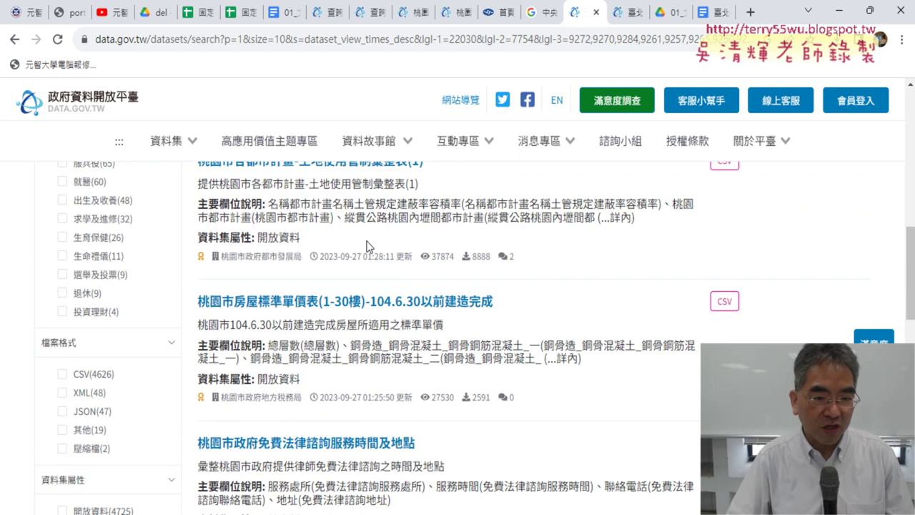
scroll(365, 241, up, 1)
scroll(364, 242, up, 1)
scroll(363, 242, up, 3)
scroll(364, 243, up, 1)
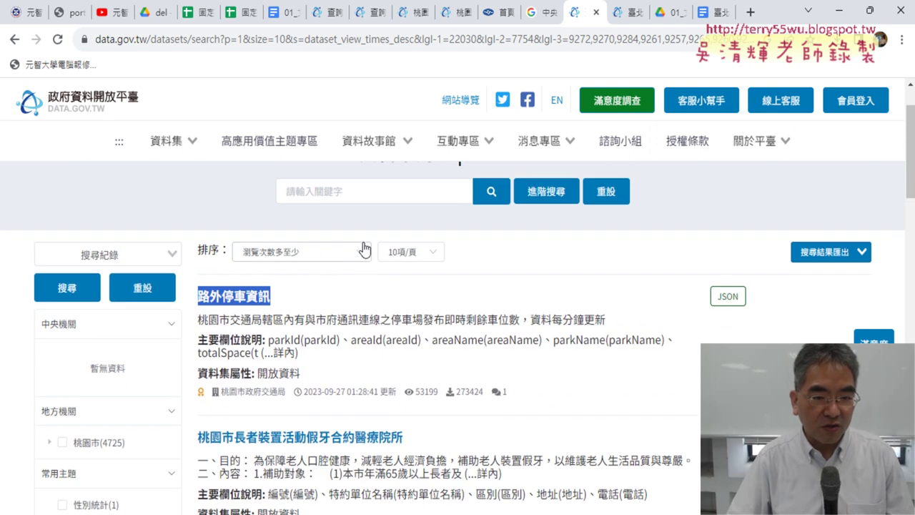
Re-sort by download count (下載次數多至少) and mark the 結婚統計 and 離婚統計 dataset titles
click(330, 254)
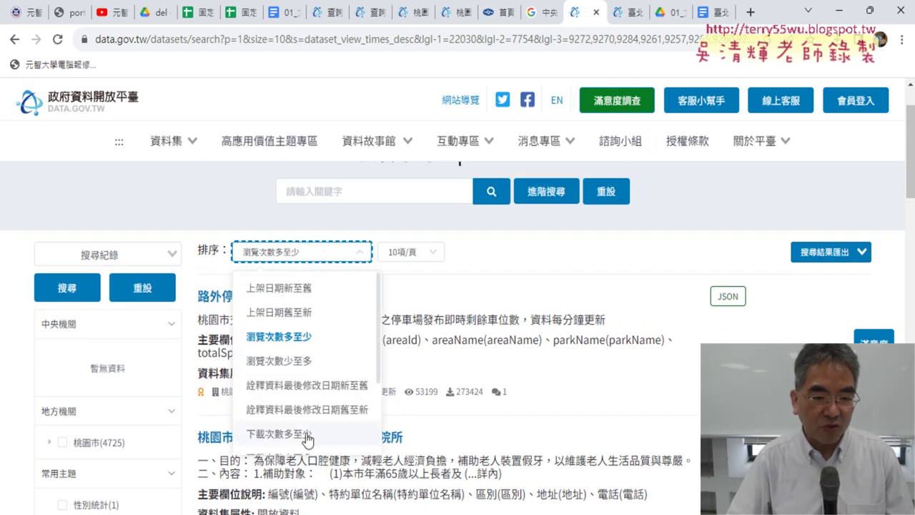
click(279, 434)
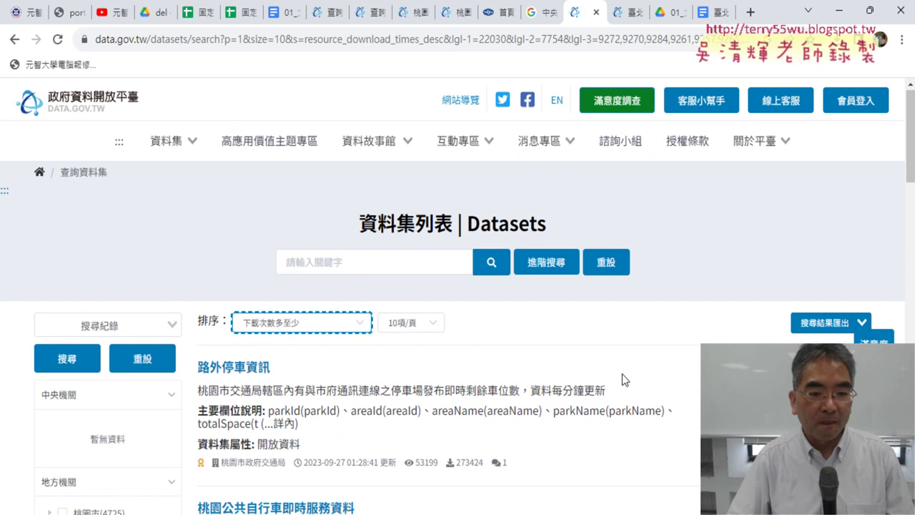
scroll(623, 378, down, 5)
scroll(679, 365, up, 1)
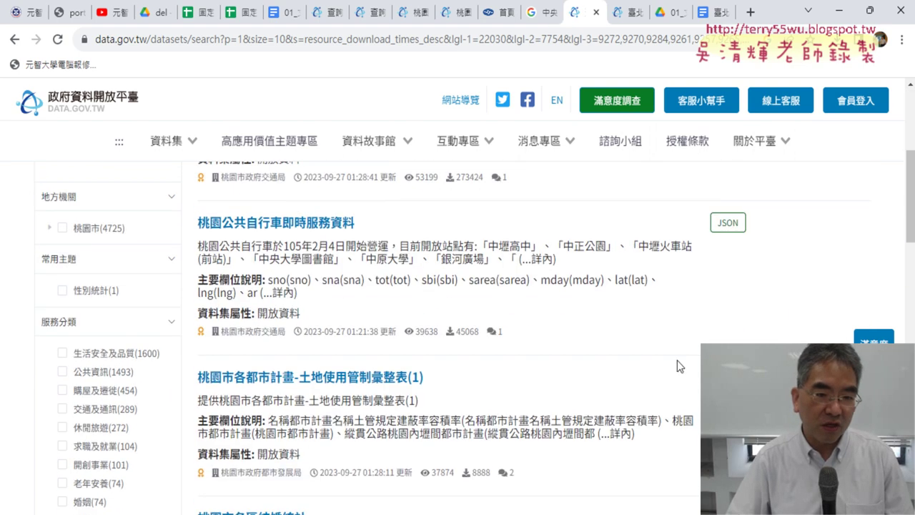
scroll(655, 304, down, 3)
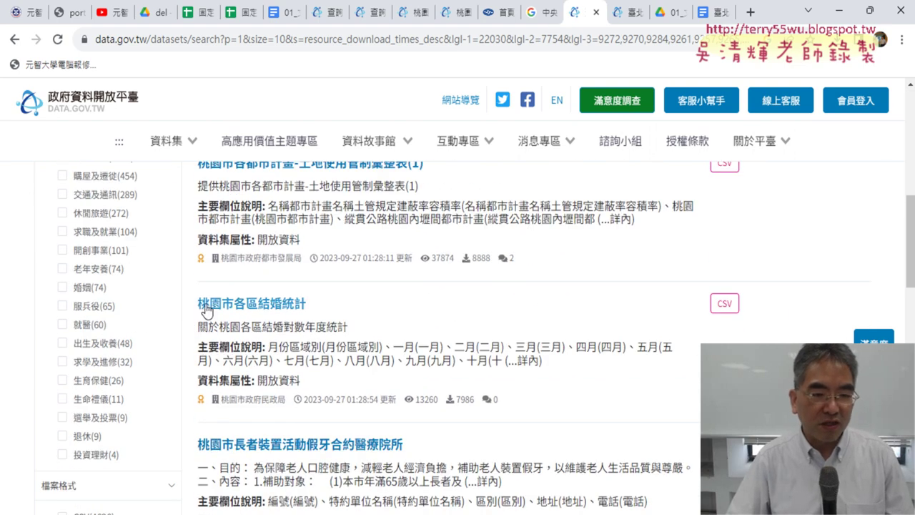
drag(195, 306, 319, 305)
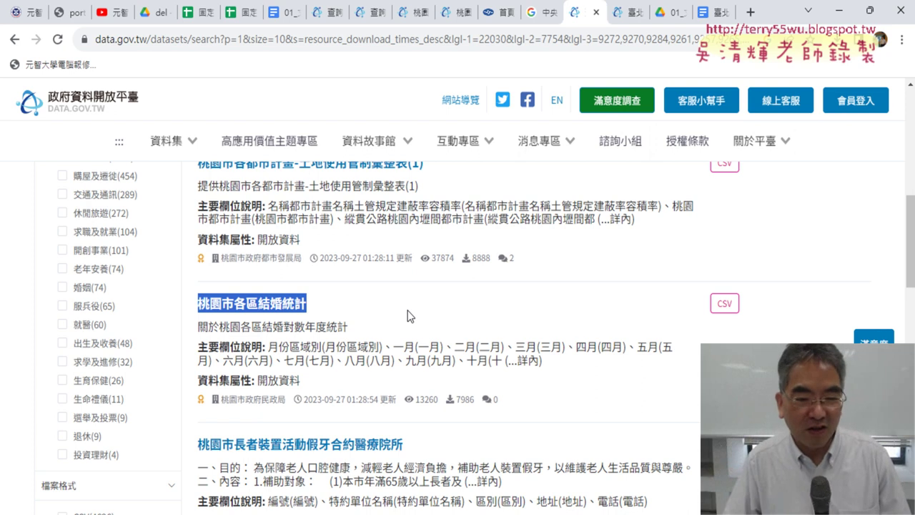
scroll(414, 314, down, 3)
scroll(511, 347, down, 1)
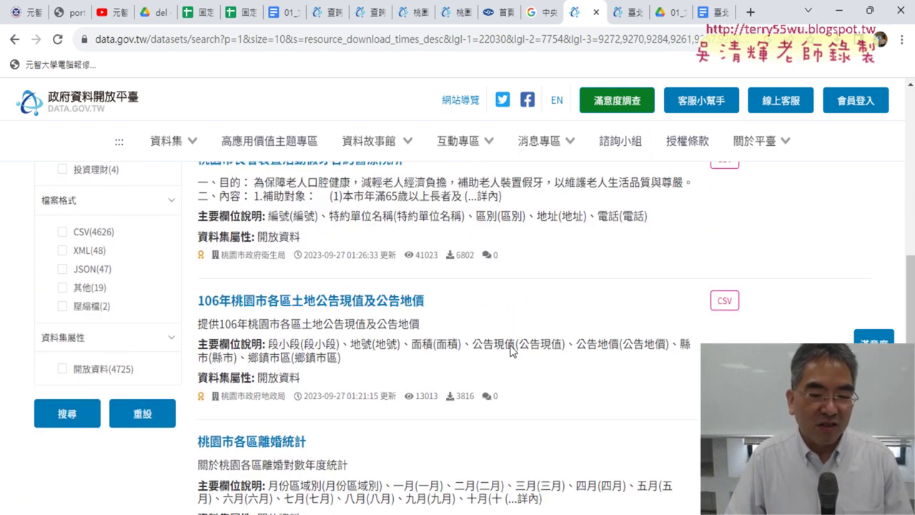
scroll(464, 363, down, 1)
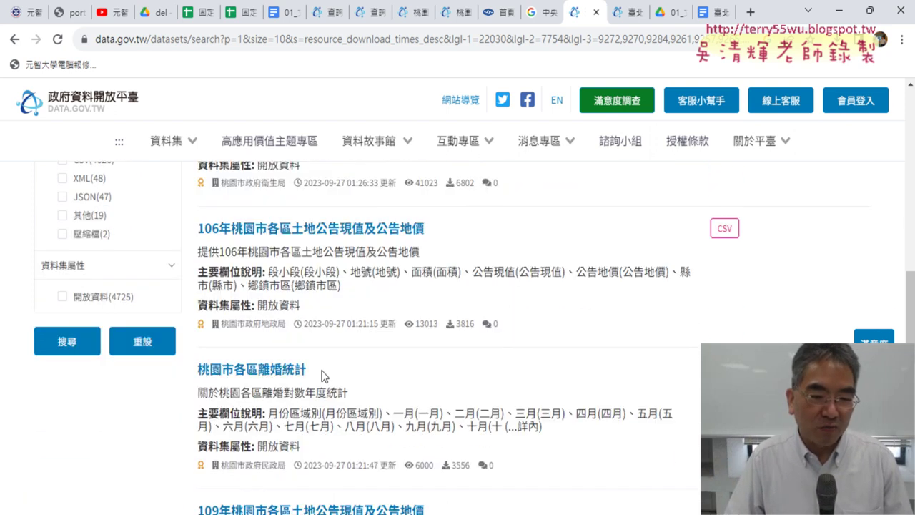
drag(306, 369, 258, 369)
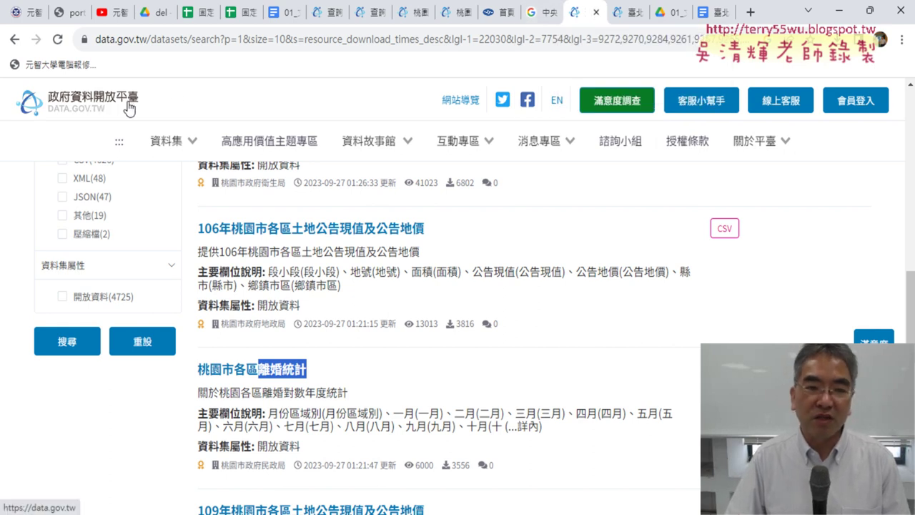
Show the 臺北市住宅竊盜點位資訊 page on data.gov.tw and scroll to its CSV download
click(633, 13)
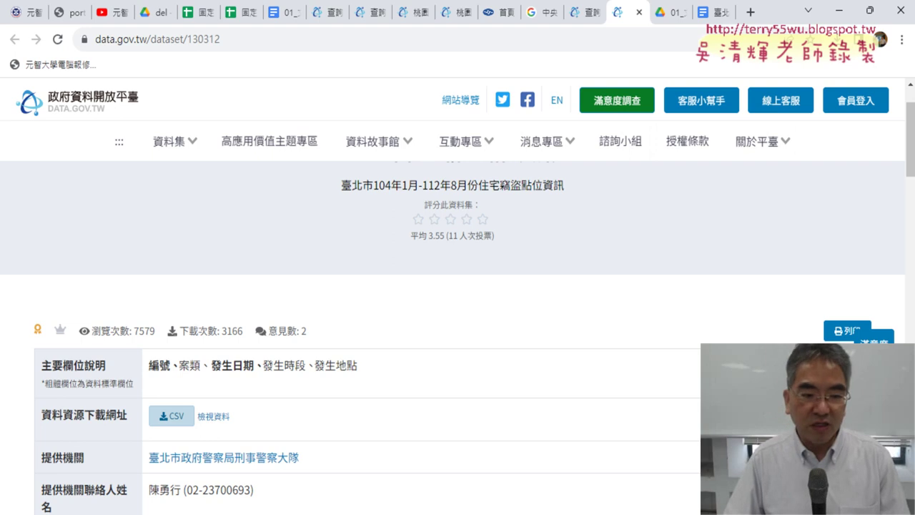
scroll(421, 295, down, 1)
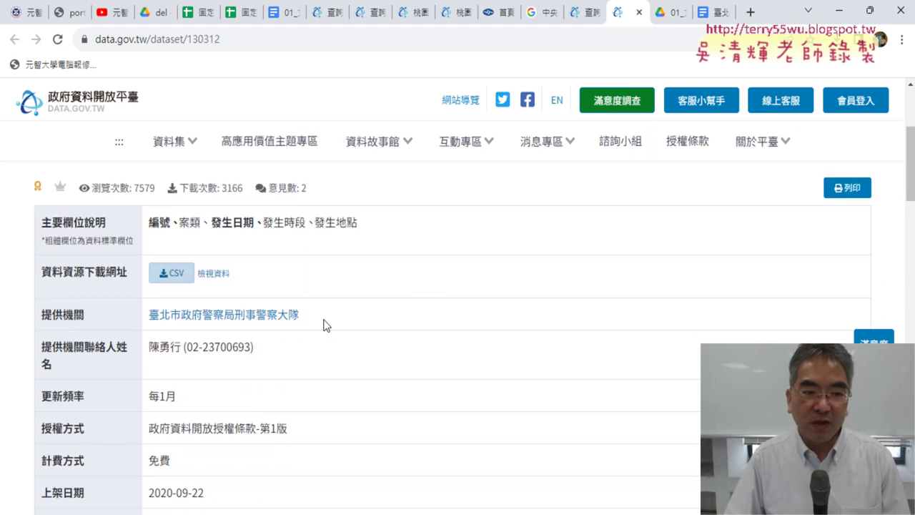
scroll(336, 321, up, 2)
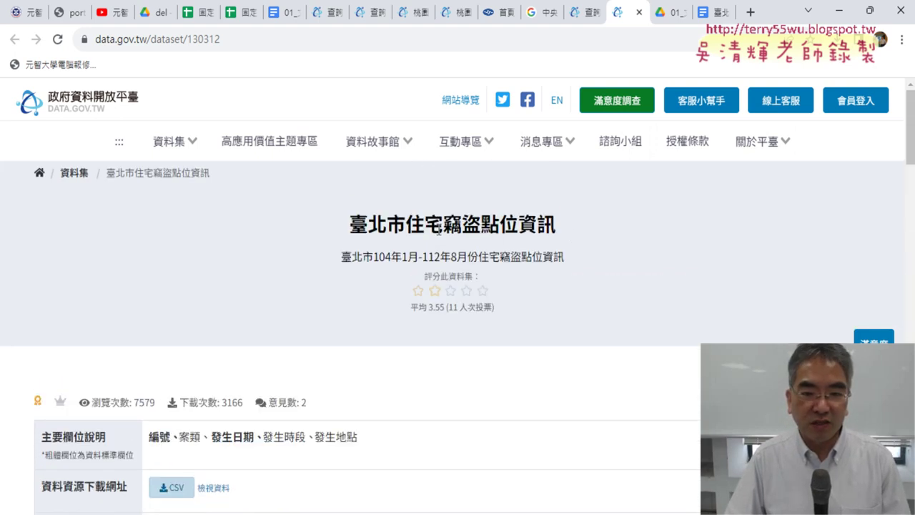
scroll(443, 361, down, 2)
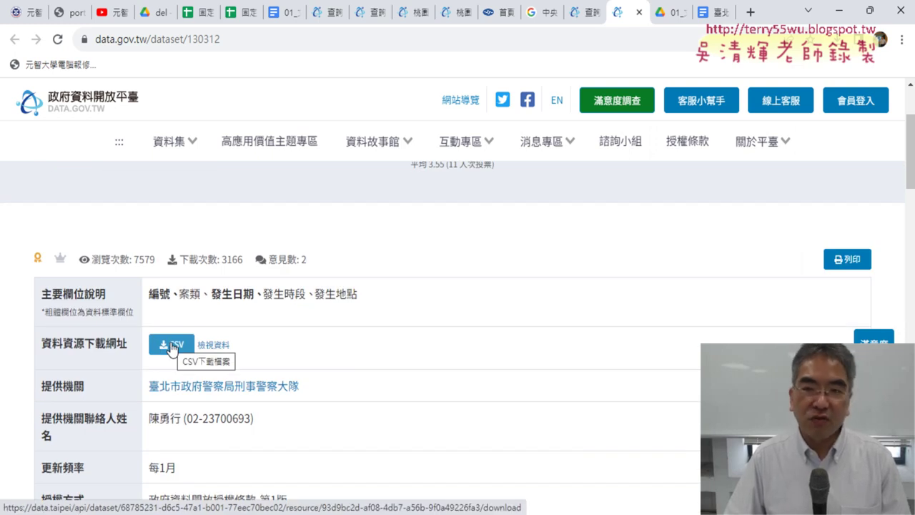
Scroll the Google Docs guide up to section 1, the 歷年竊盜折線圖 yearly theft line chart
click(713, 12)
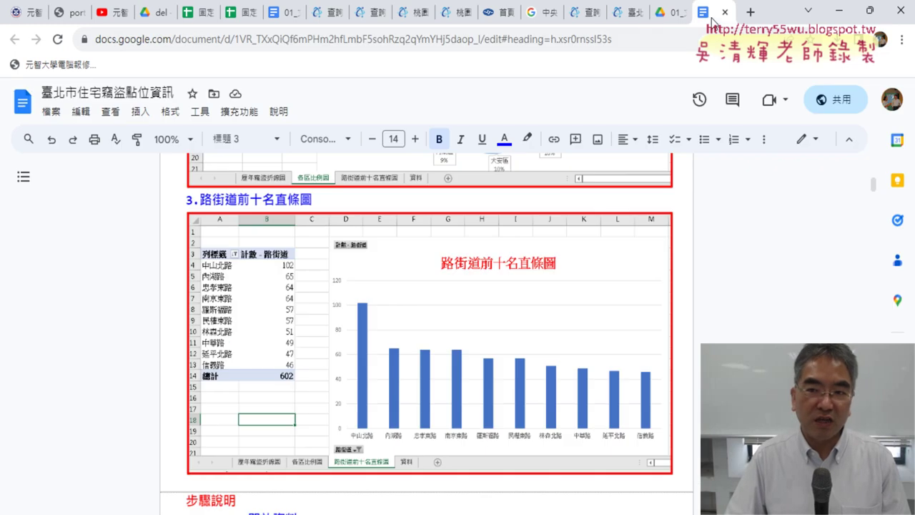
scroll(709, 241, up, 1)
scroll(709, 241, up, 3)
scroll(710, 241, up, 2)
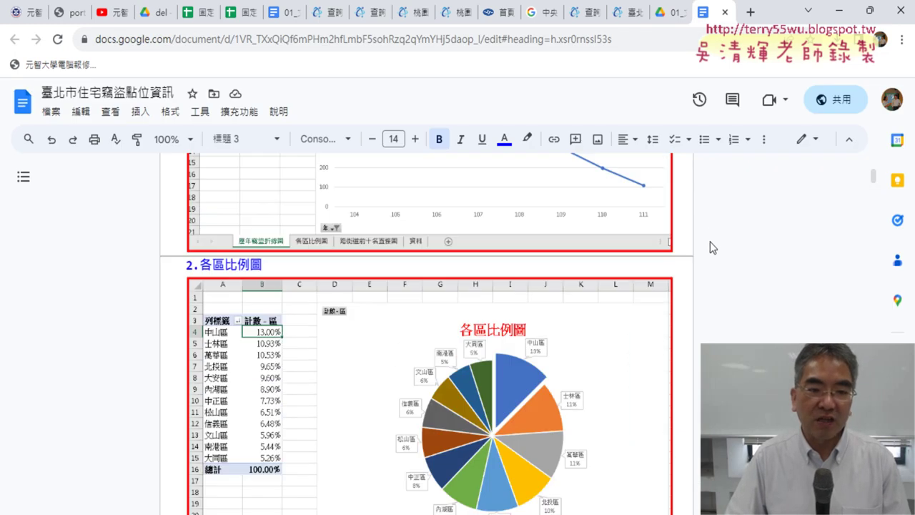
scroll(710, 242, up, 4)
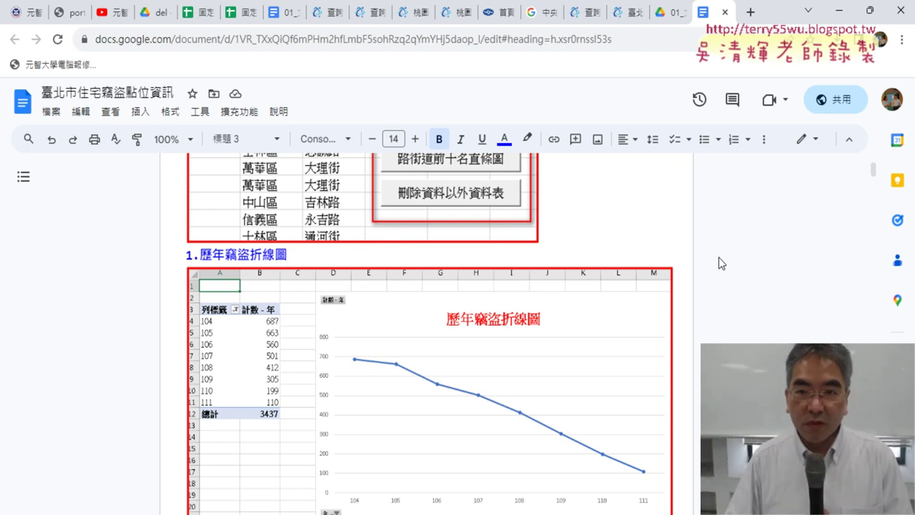
scroll(733, 280, down, 2)
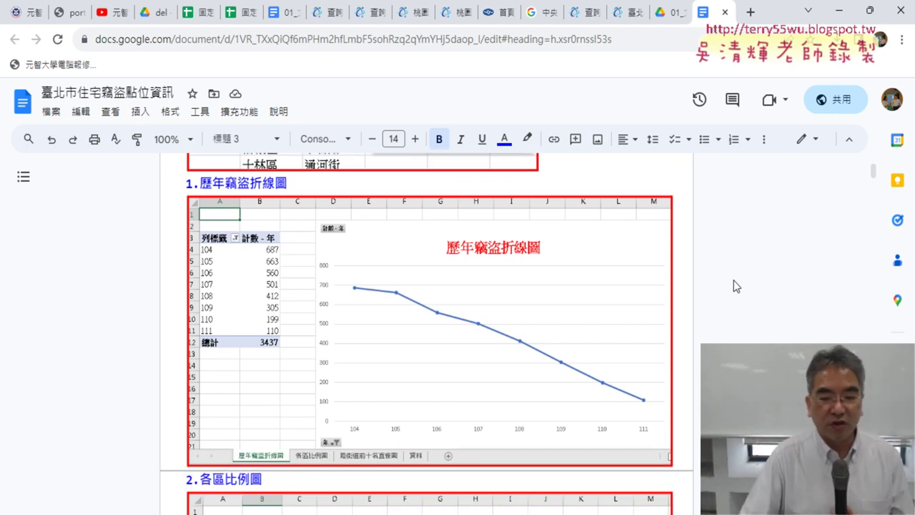
Return to the 01文字與資料函數.xls workbook and show its 樞紐分析血型 sheet
mouse_move(572, 513)
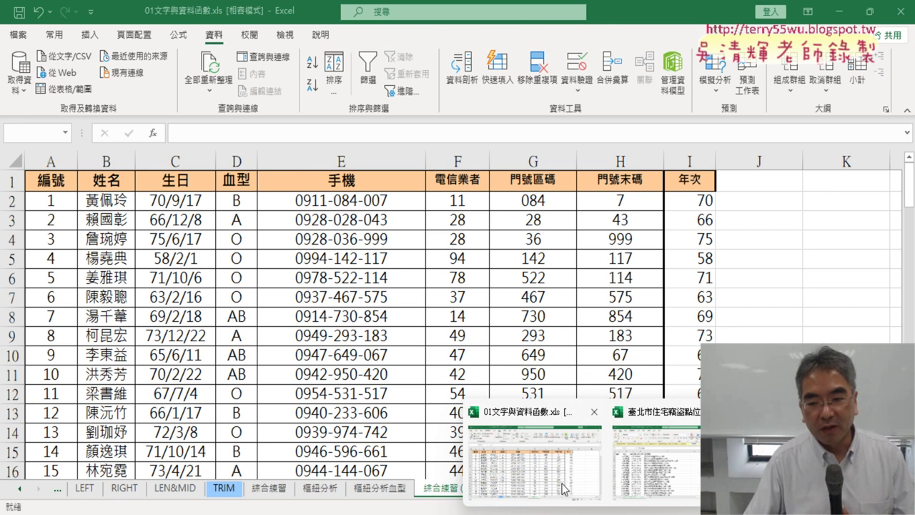
click(564, 489)
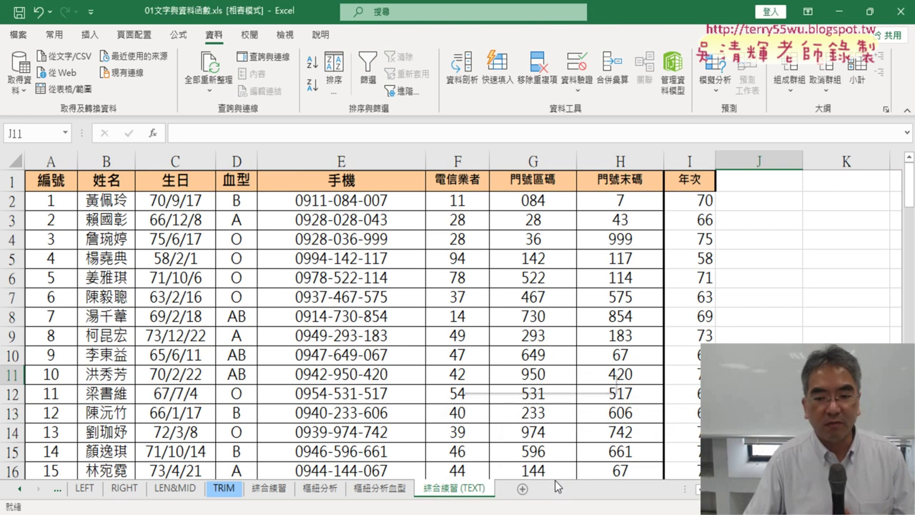
click(365, 489)
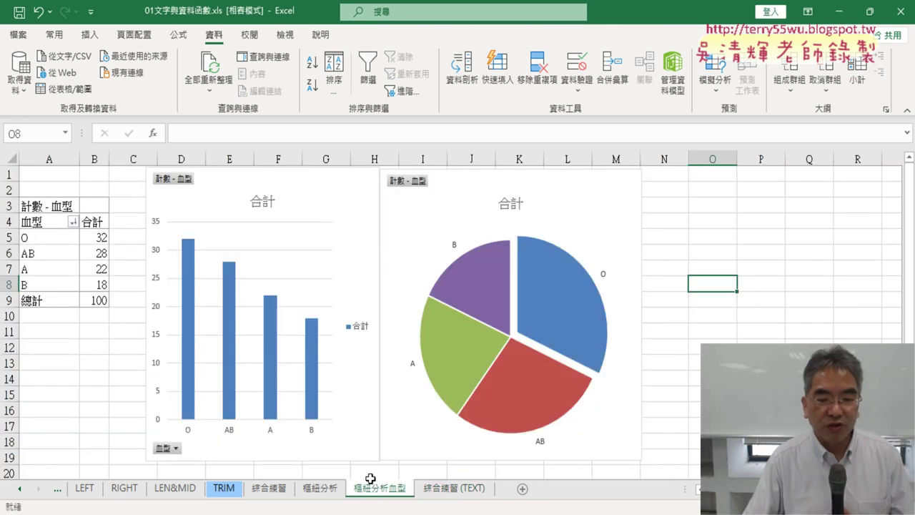